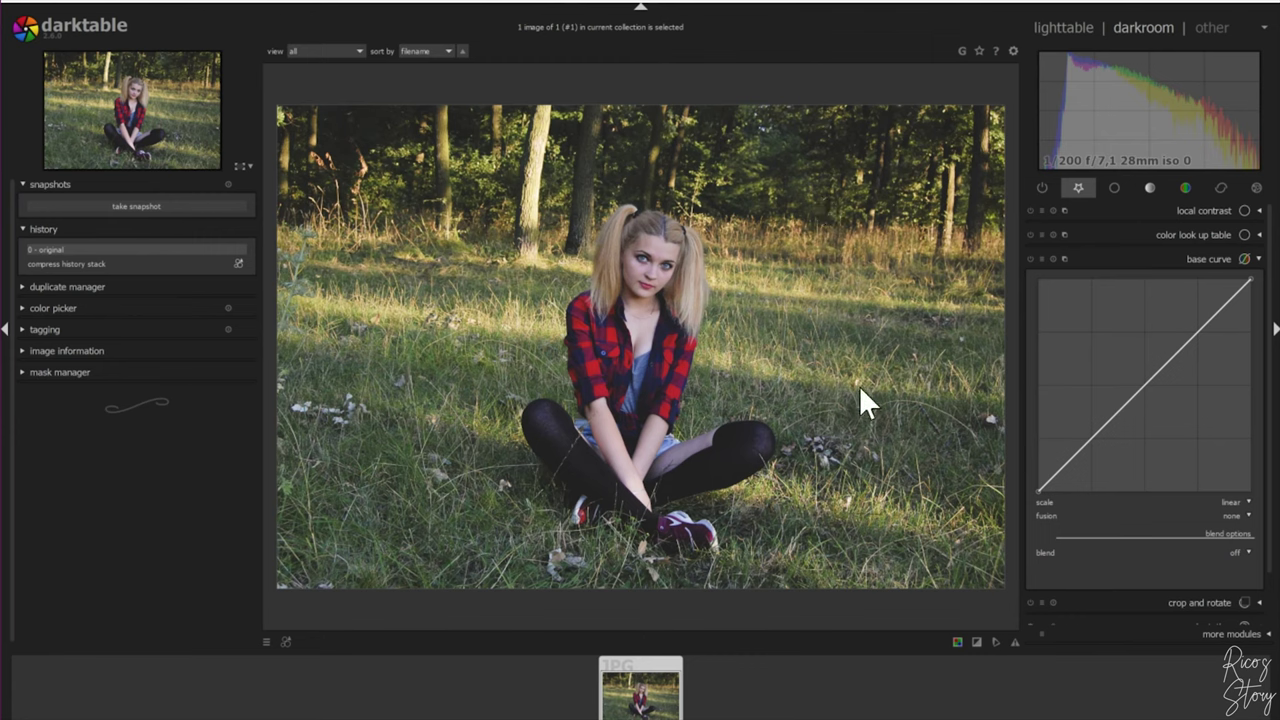
pyautogui.click(1259, 258)
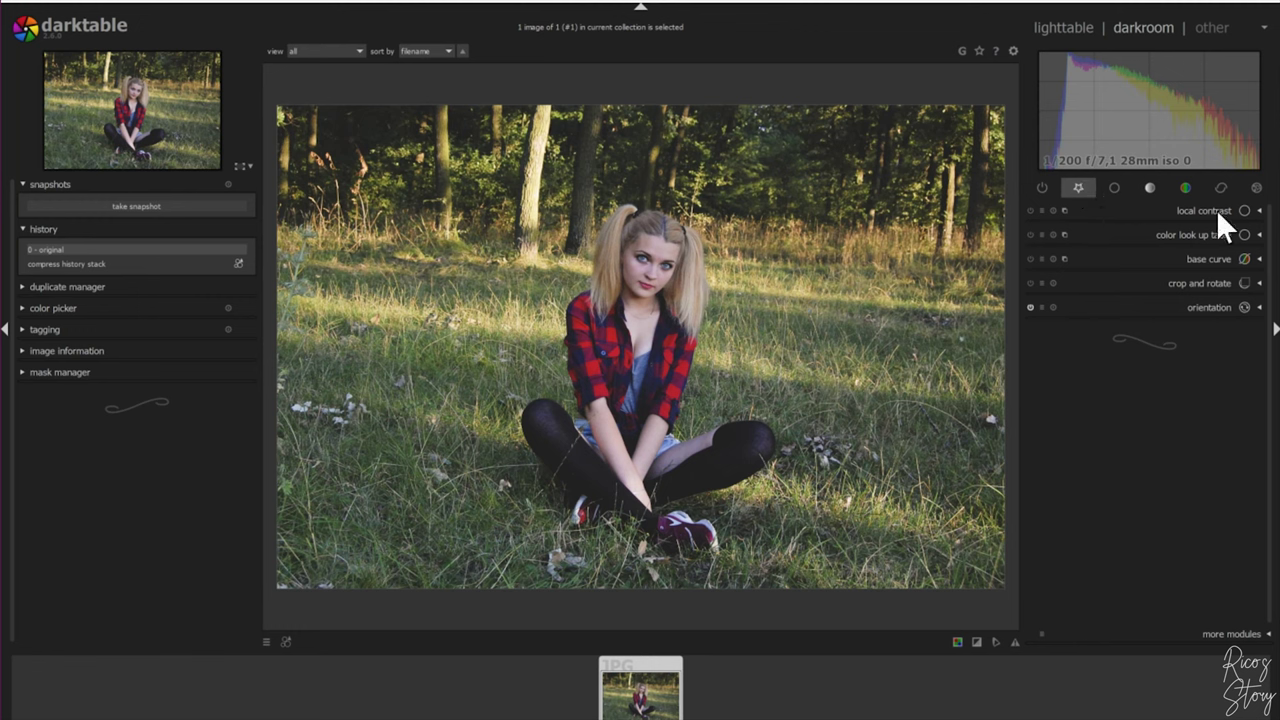
pyautogui.click(1222, 632)
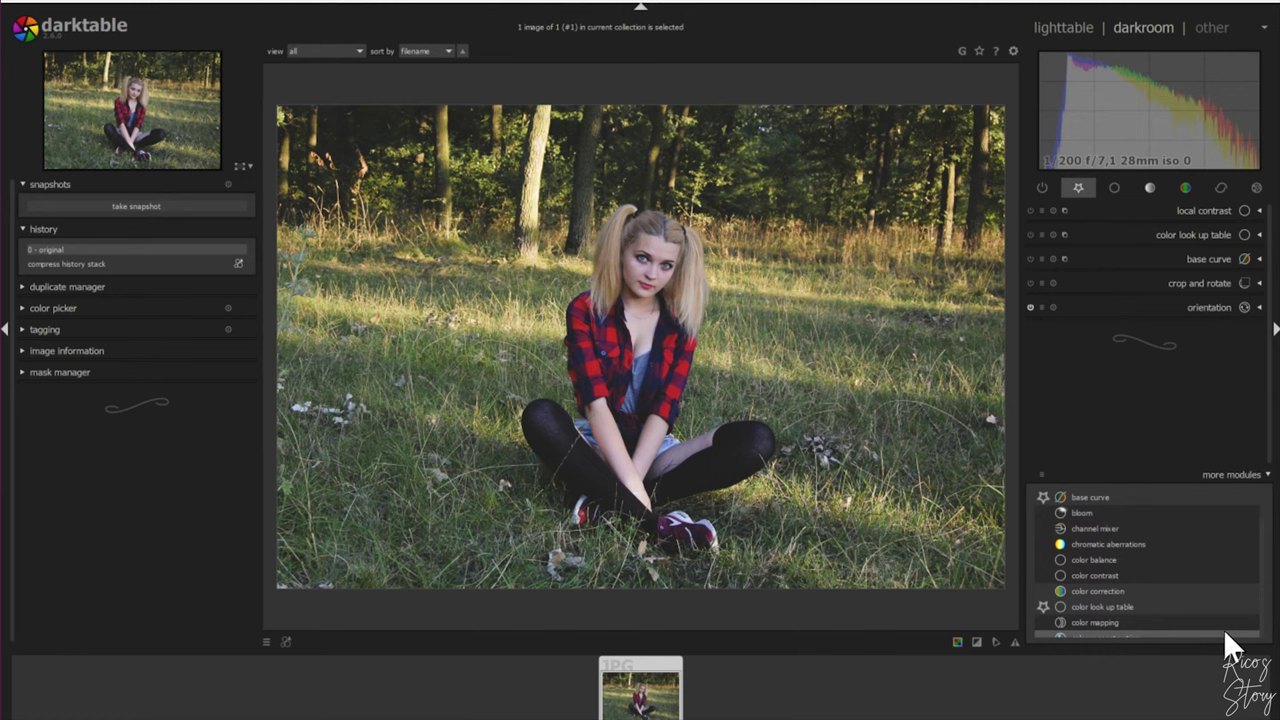
pyautogui.scroll(-2, 1158, 556)
pyautogui.scroll(-10, 1155, 544)
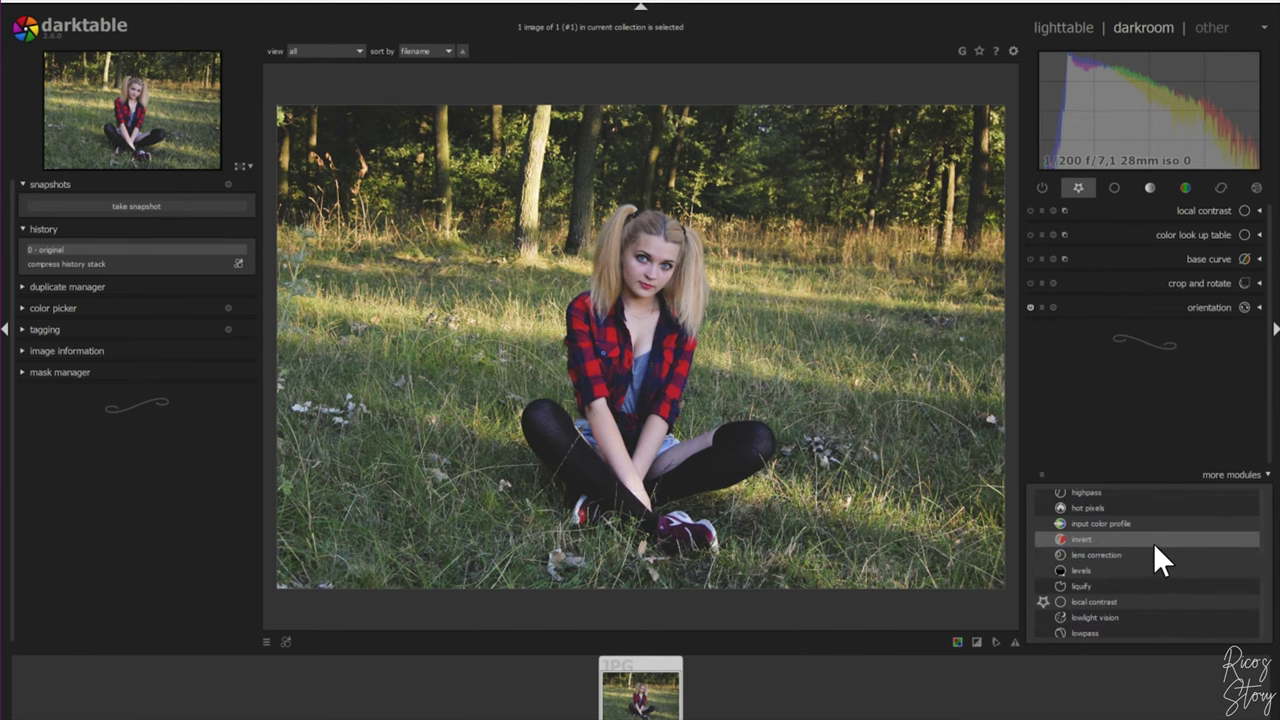
# Increase the photo's contrast with the base curve by moving both endpoints inward and bending it into a gentle S with darker shadows.
pyautogui.click(1220, 258)
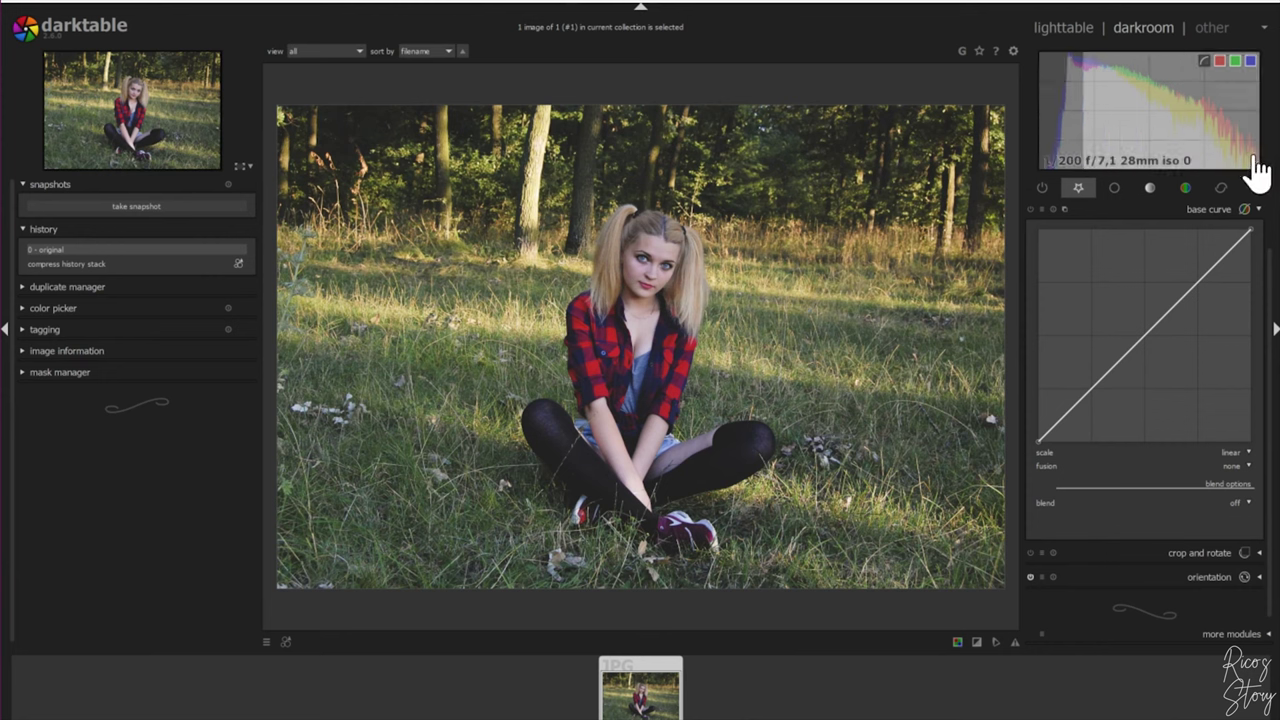
pyautogui.moveTo(1036, 438); pyautogui.dragTo(1068, 443)
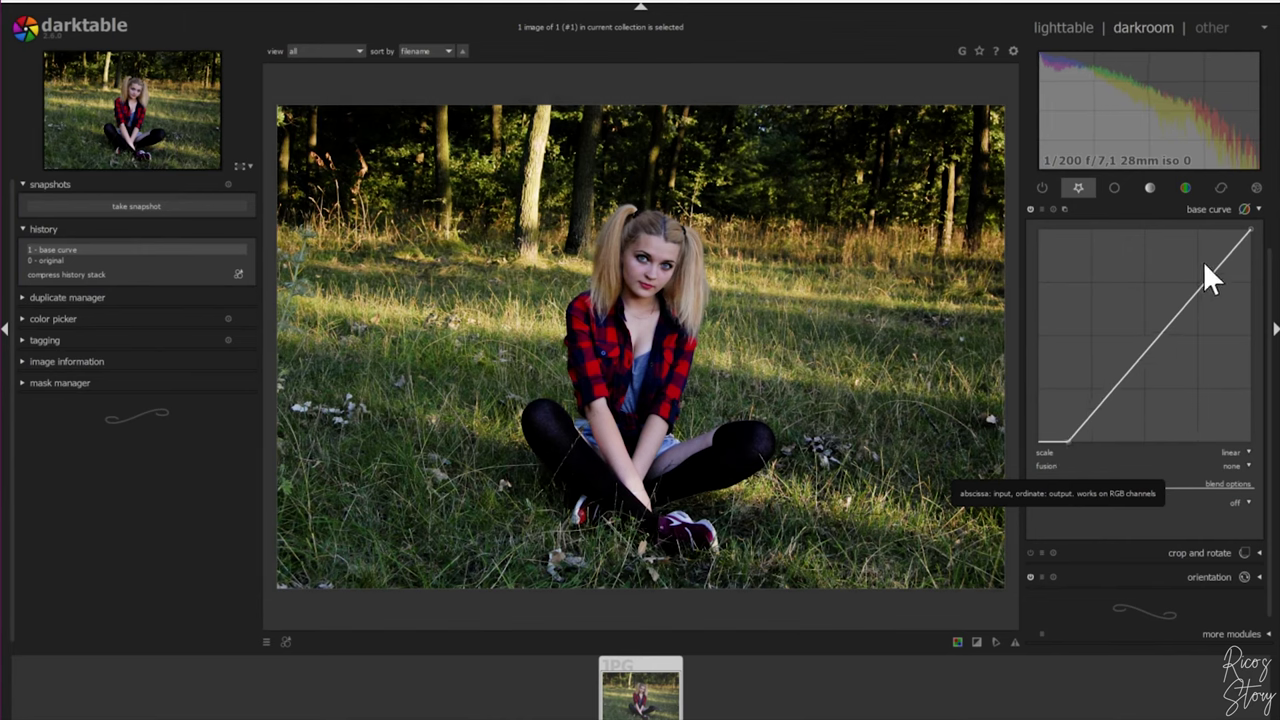
pyautogui.moveTo(1249, 231); pyautogui.dragTo(1227, 226)
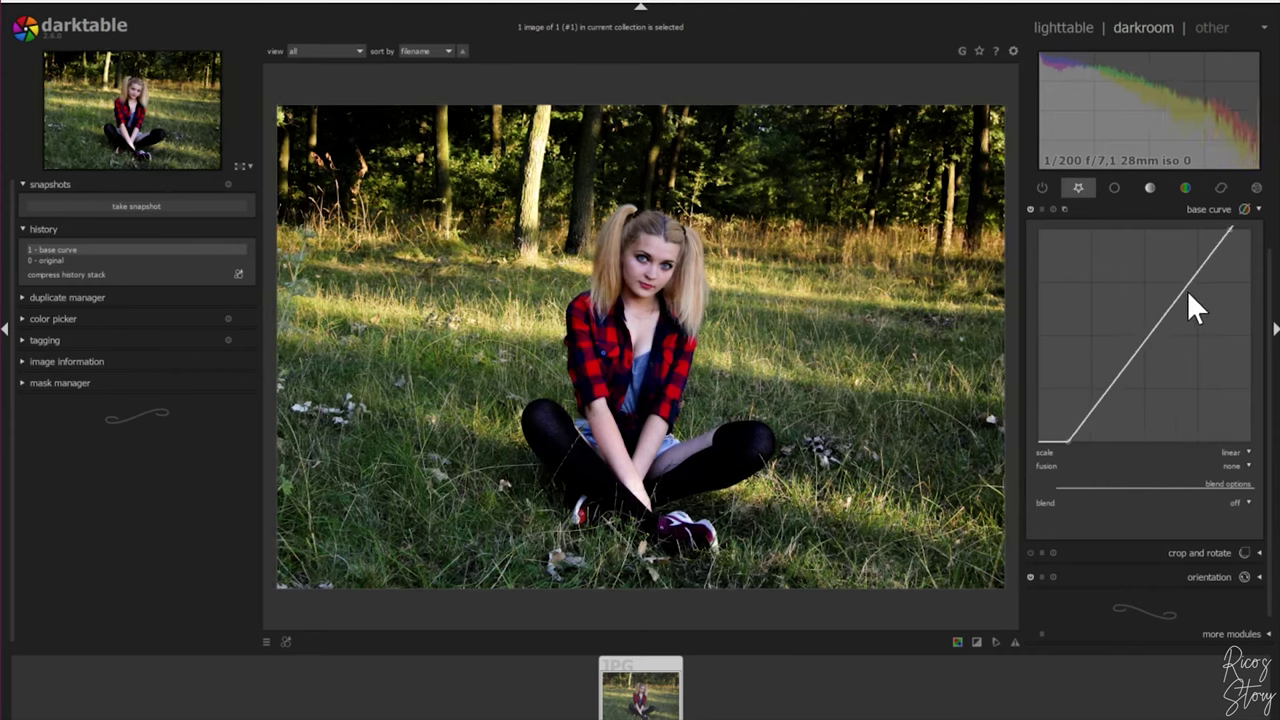
pyautogui.moveTo(1102, 399); pyautogui.dragTo(1106, 402)
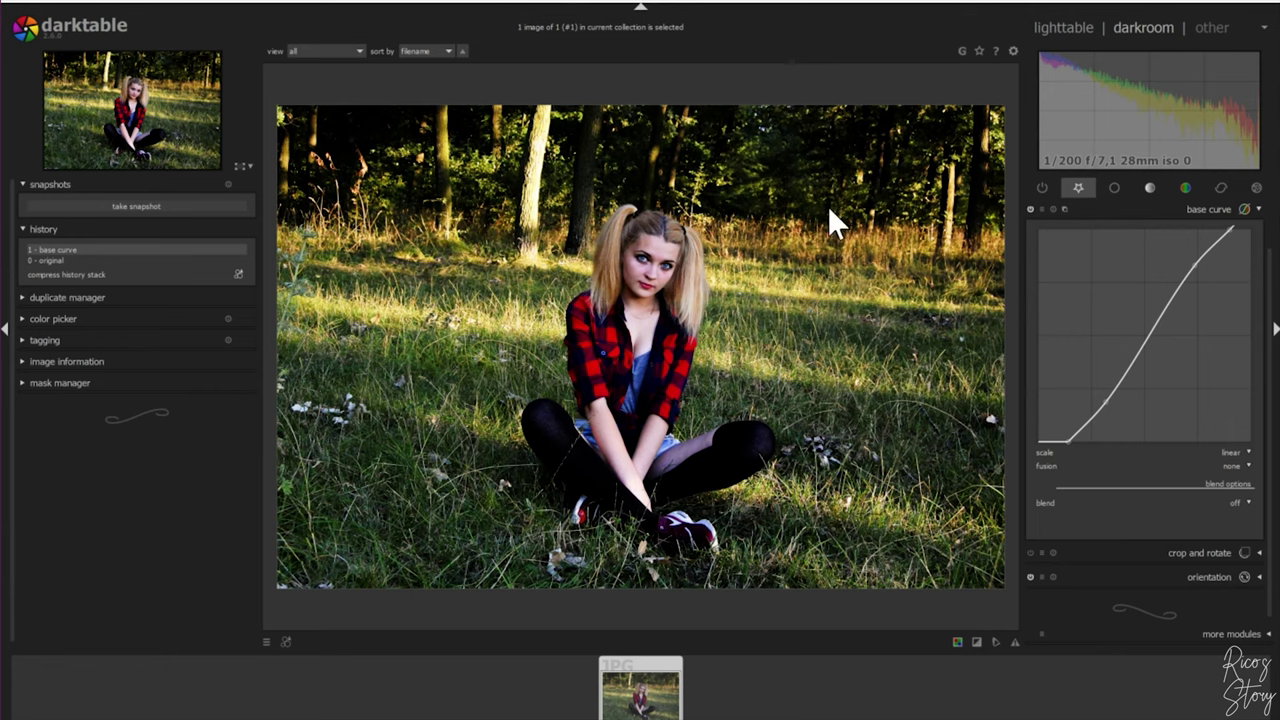
pyautogui.click(1260, 210)
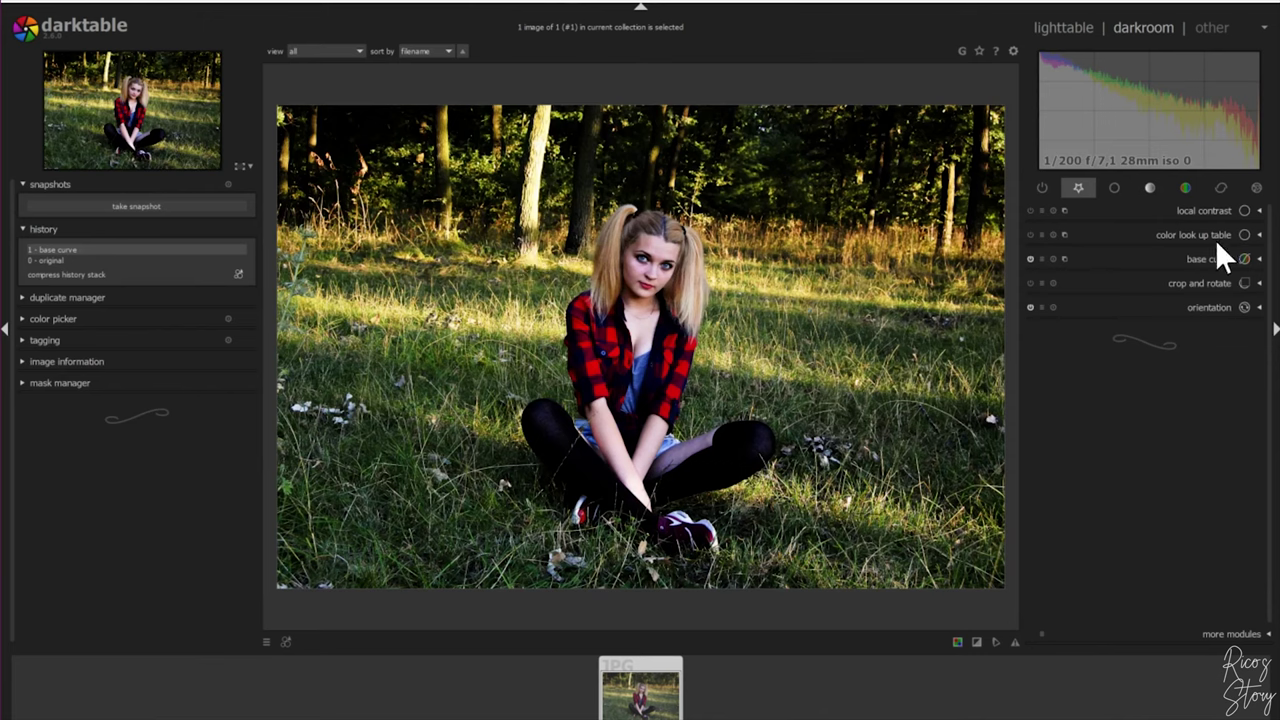
# In the color look up table, sample a strip of grass beside the woman to find its matching patch, patch #3.
pyautogui.click(1189, 233)
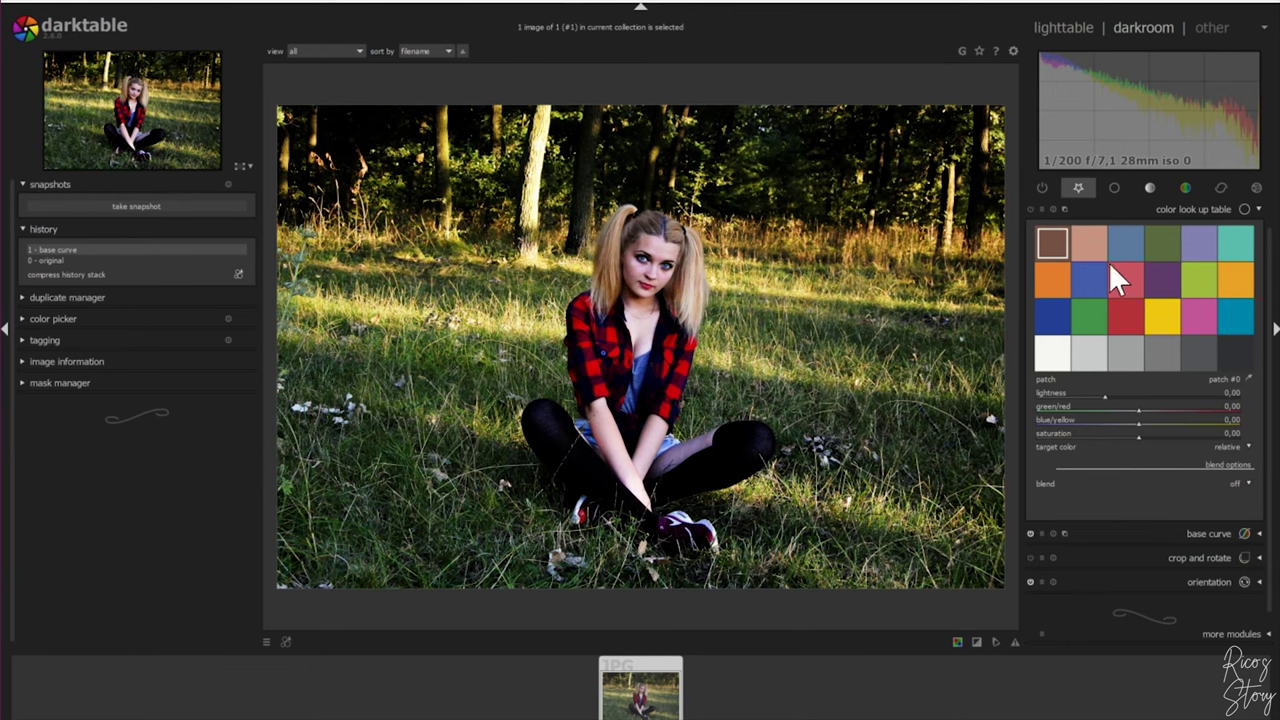
pyautogui.click(1169, 241)
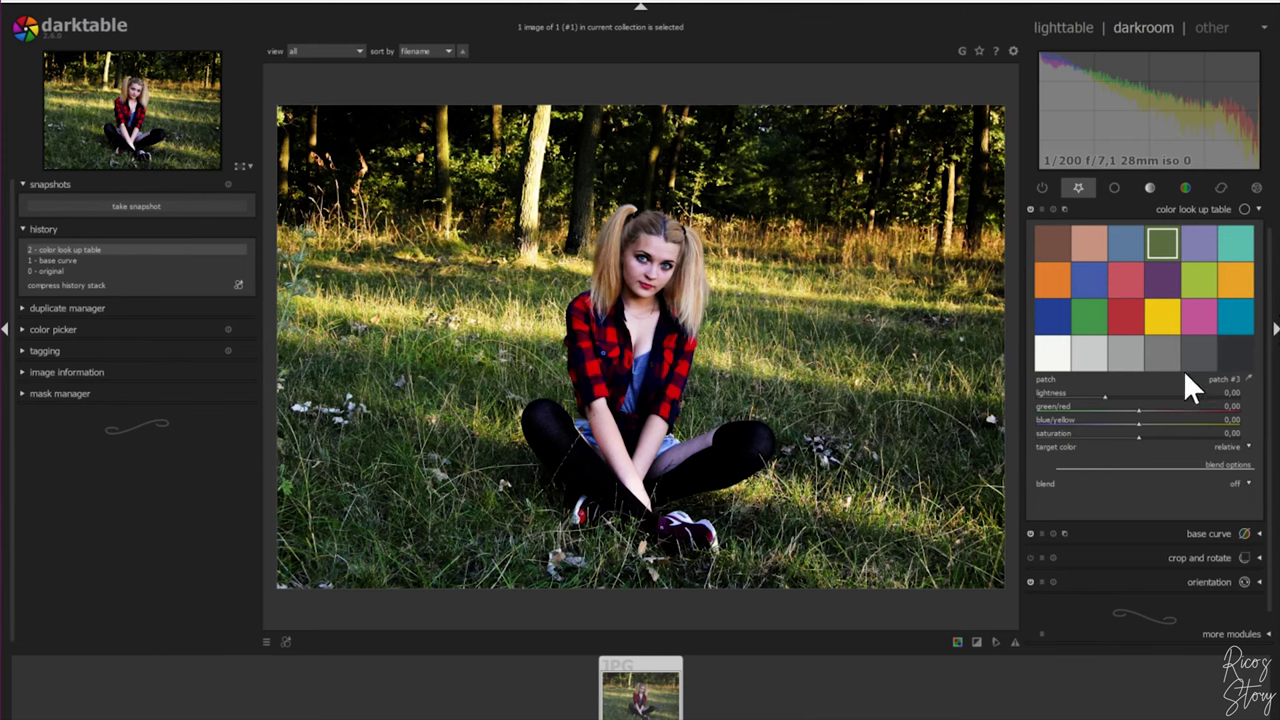
pyautogui.click(1248, 380)
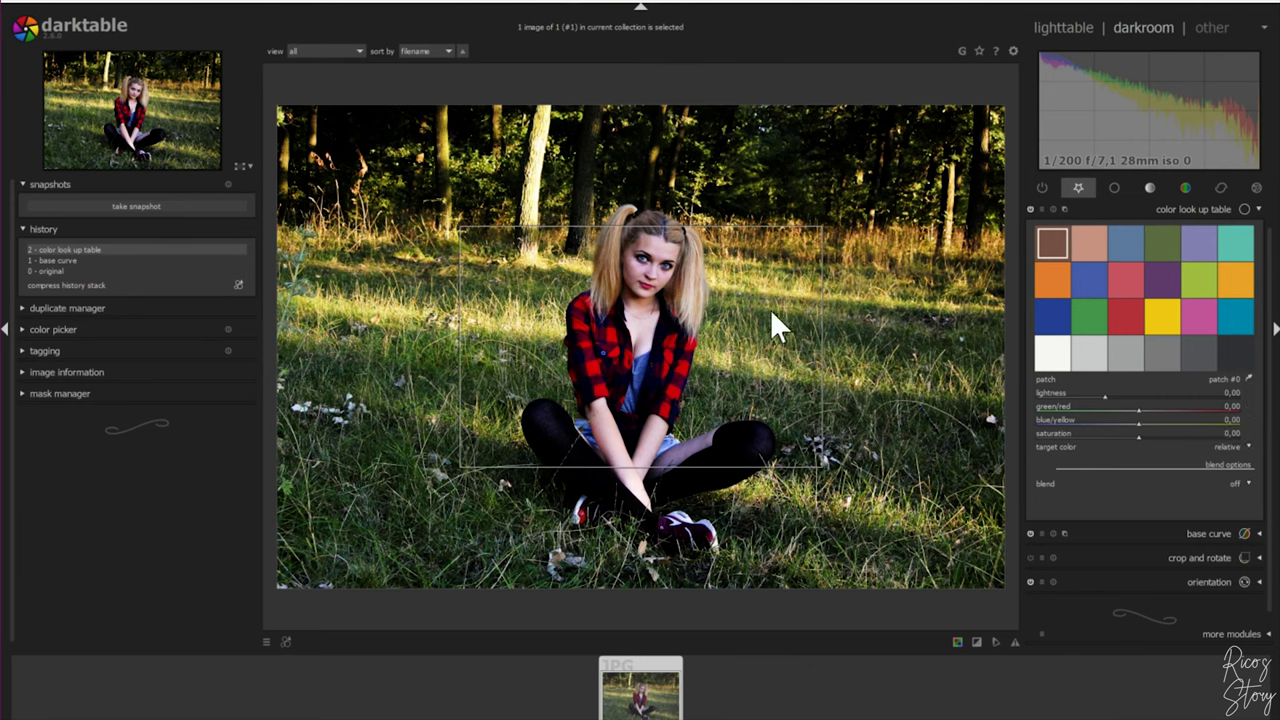
pyautogui.moveTo(754, 321); pyautogui.dragTo(852, 341)
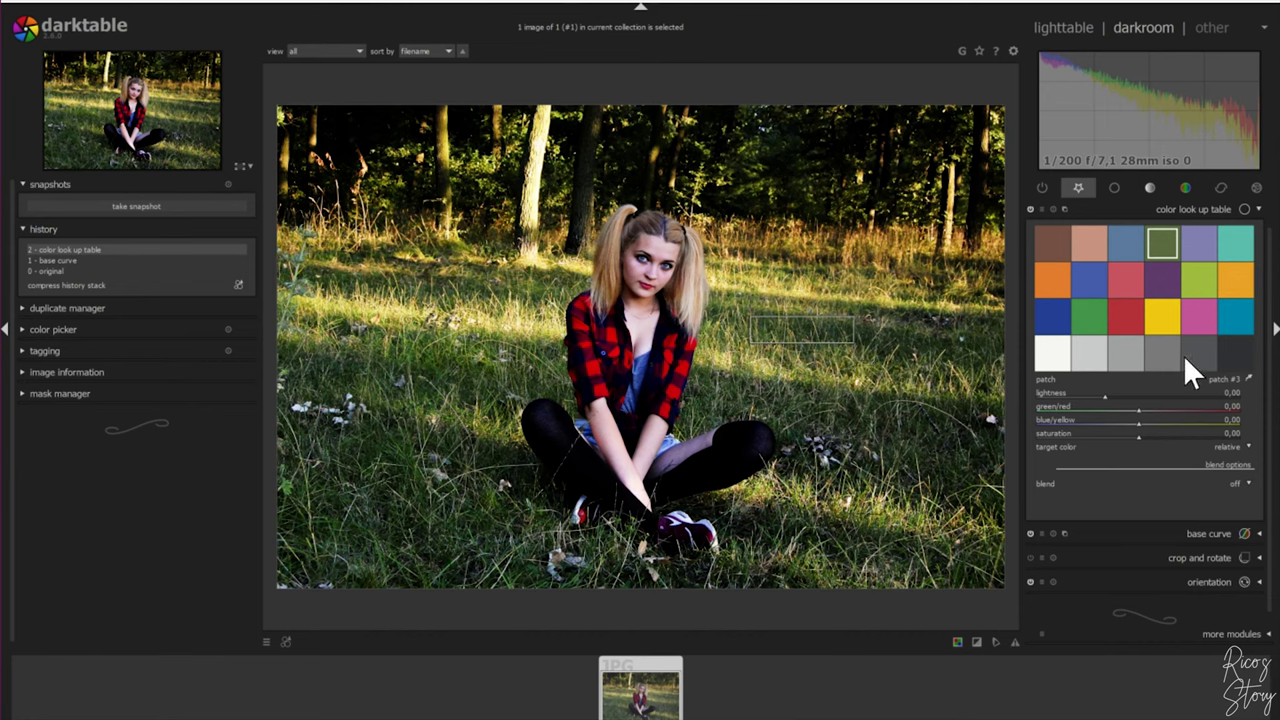
# Try replacing the last patch with the sampled grass colour and shifting its green/red offset to 137.81.
pyautogui.keyDown('ctrl'); pyautogui.click(1233, 355); pyautogui.keyUp('ctrl')
pyautogui.click(1198, 409)
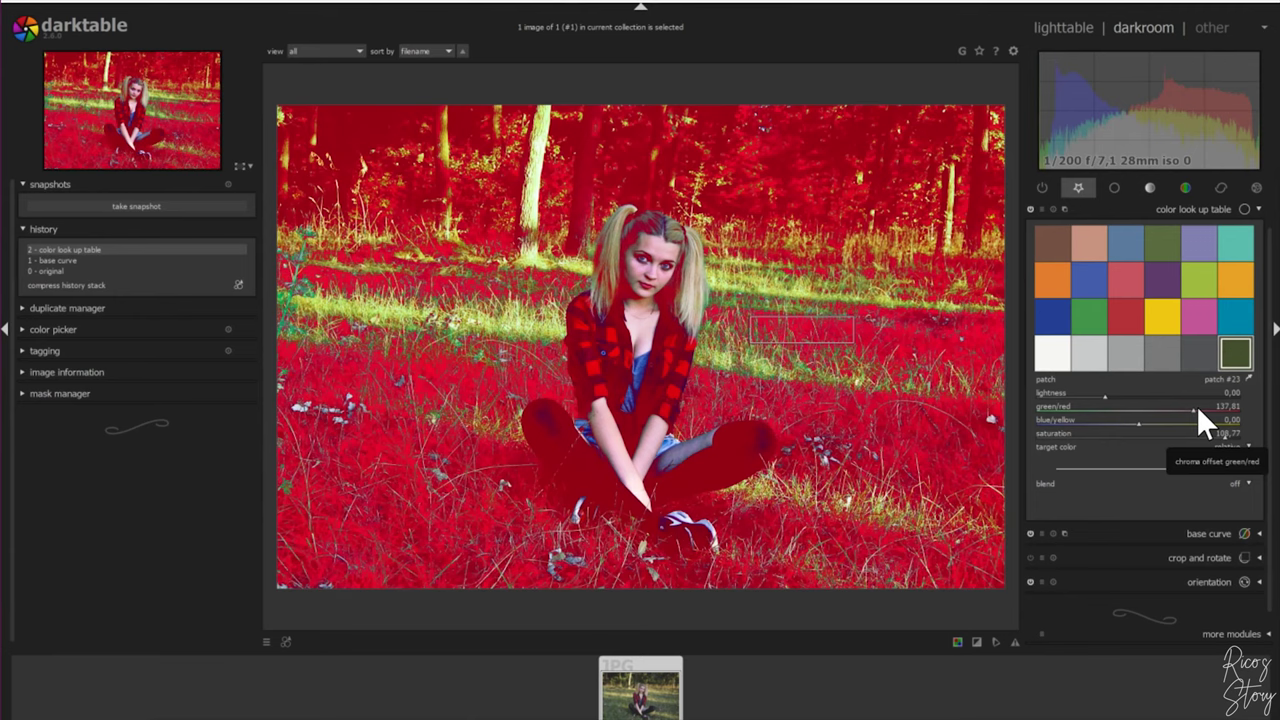
pyautogui.doubleClick(1198, 409)
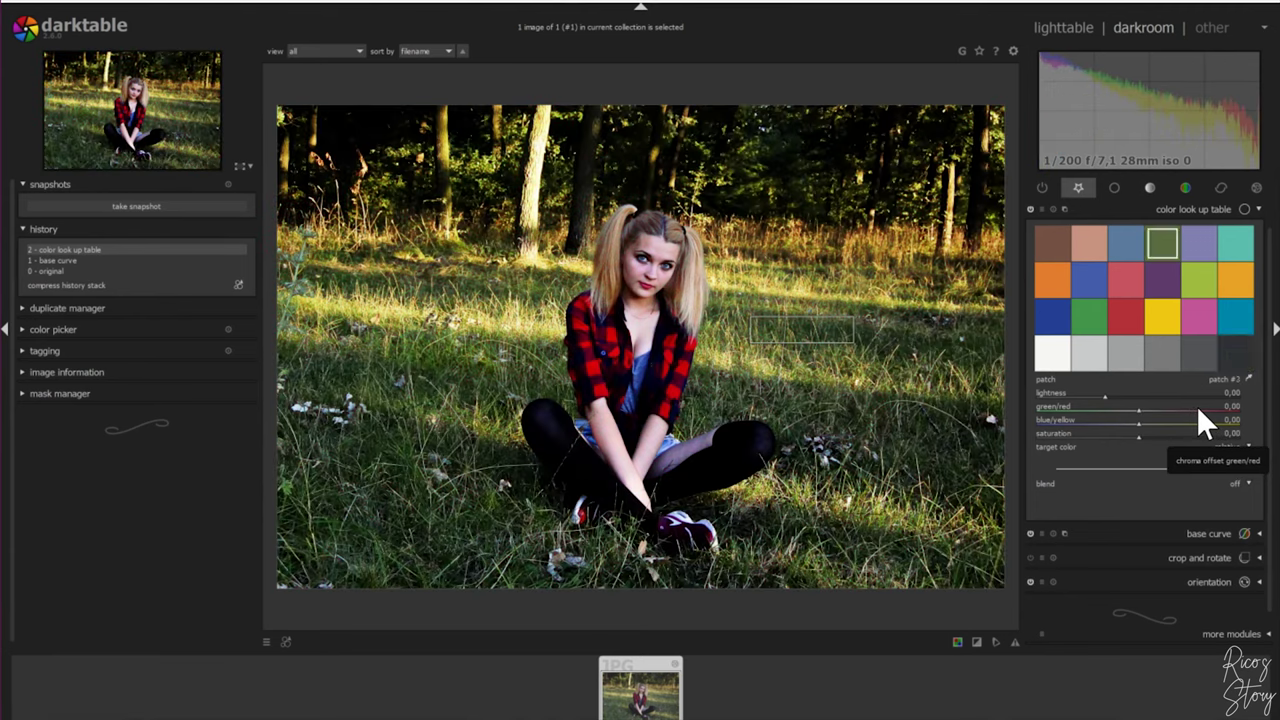
# Select the dark green patch #3 and set its lightness offset to -6.32.
pyautogui.click(1162, 243)
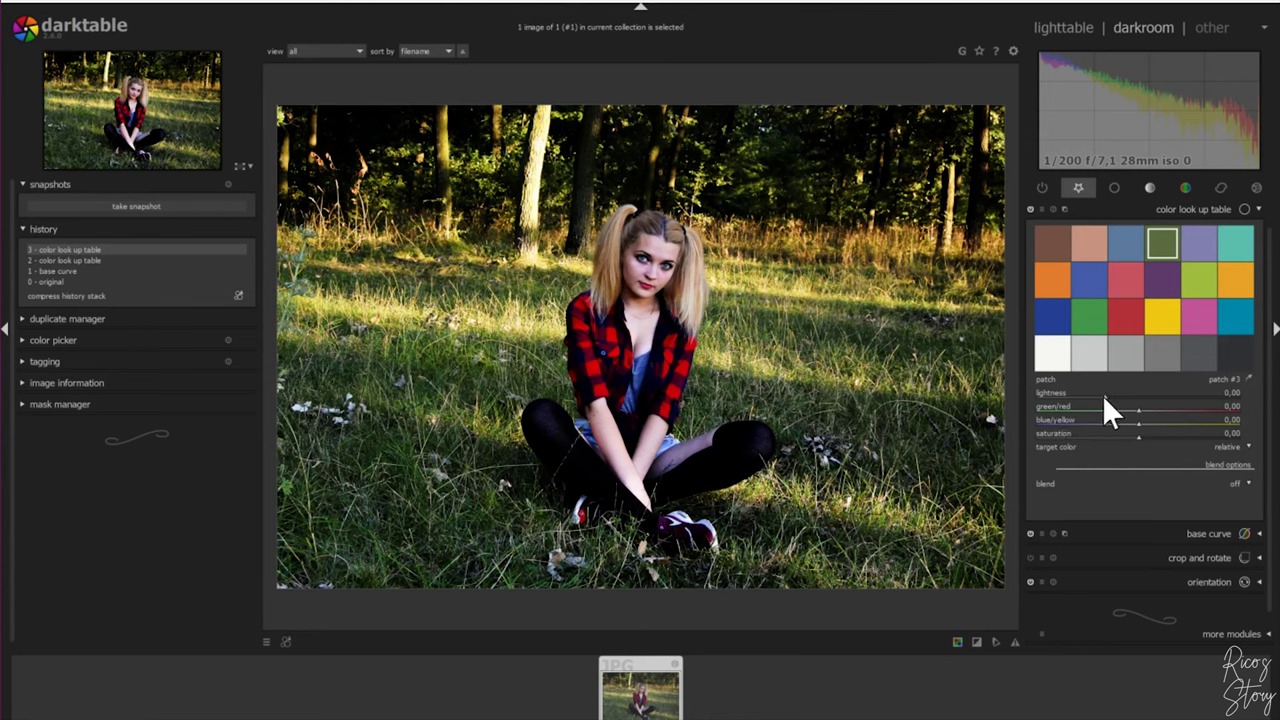
pyautogui.scroll(-1, 1103, 396)
pyautogui.scroll(1, 1100, 393)
pyautogui.scroll(-1, 1101, 394)
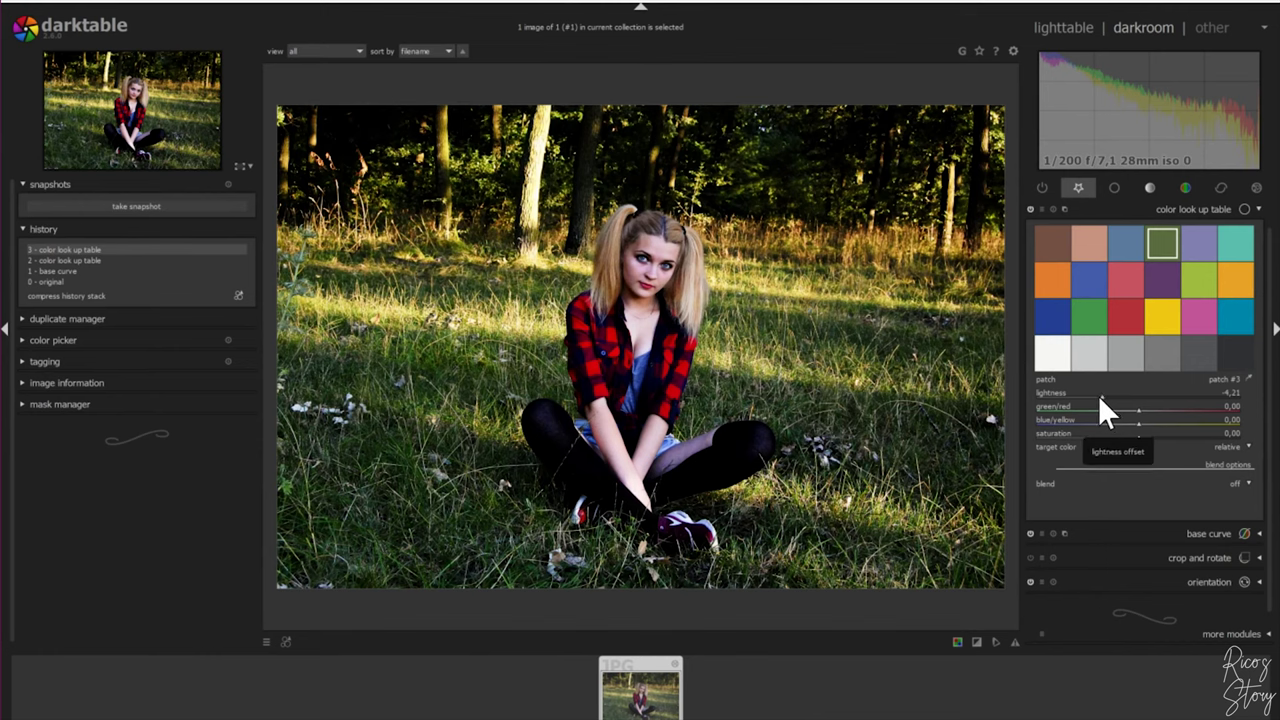
pyautogui.scroll(-1, 1101, 396)
pyautogui.scroll(1, 1101, 396)
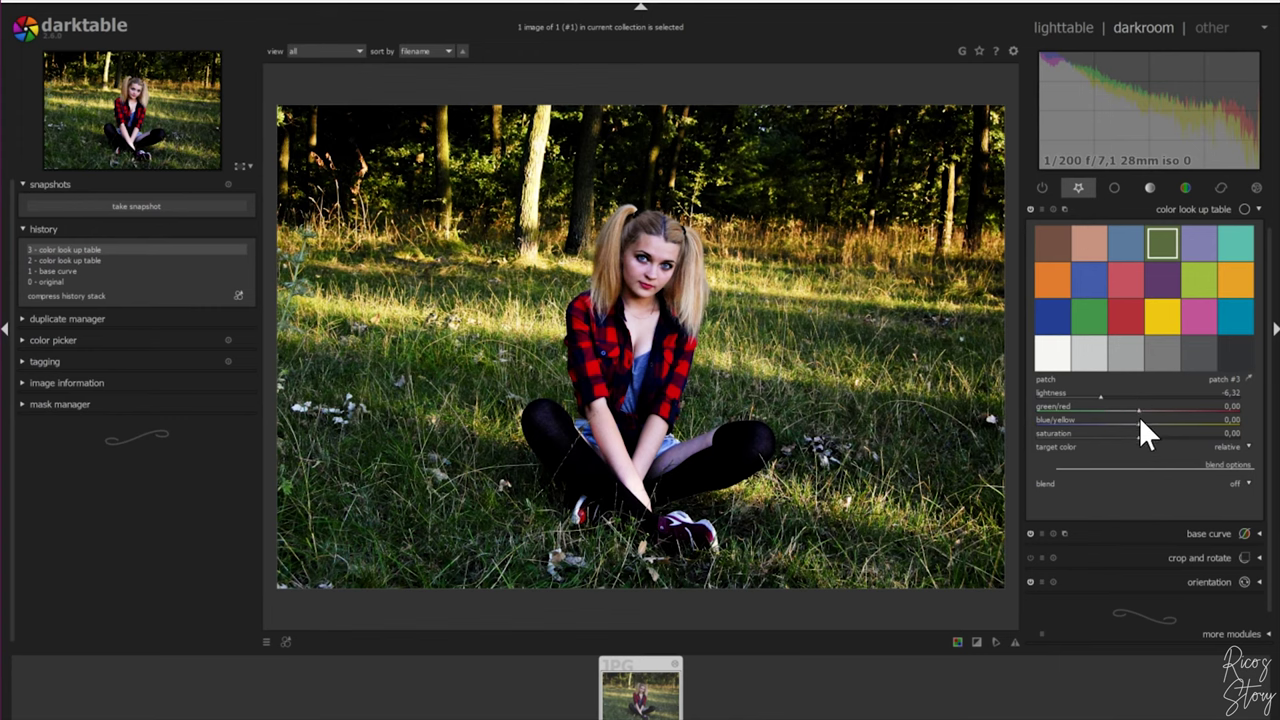
# Shift the dark green patch towards red with a green/red offset of 33.24.
pyautogui.moveTo(1140, 408); pyautogui.dragTo(1155, 408)
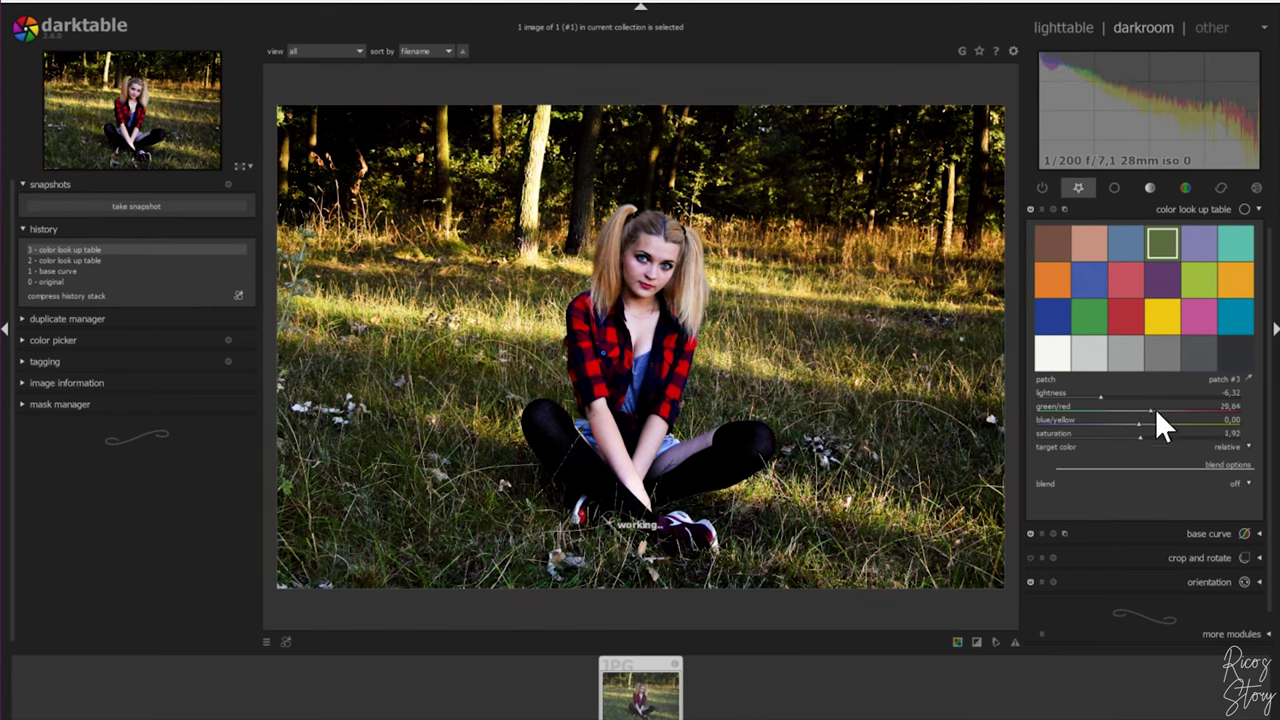
pyautogui.scroll(2, 1151, 408)
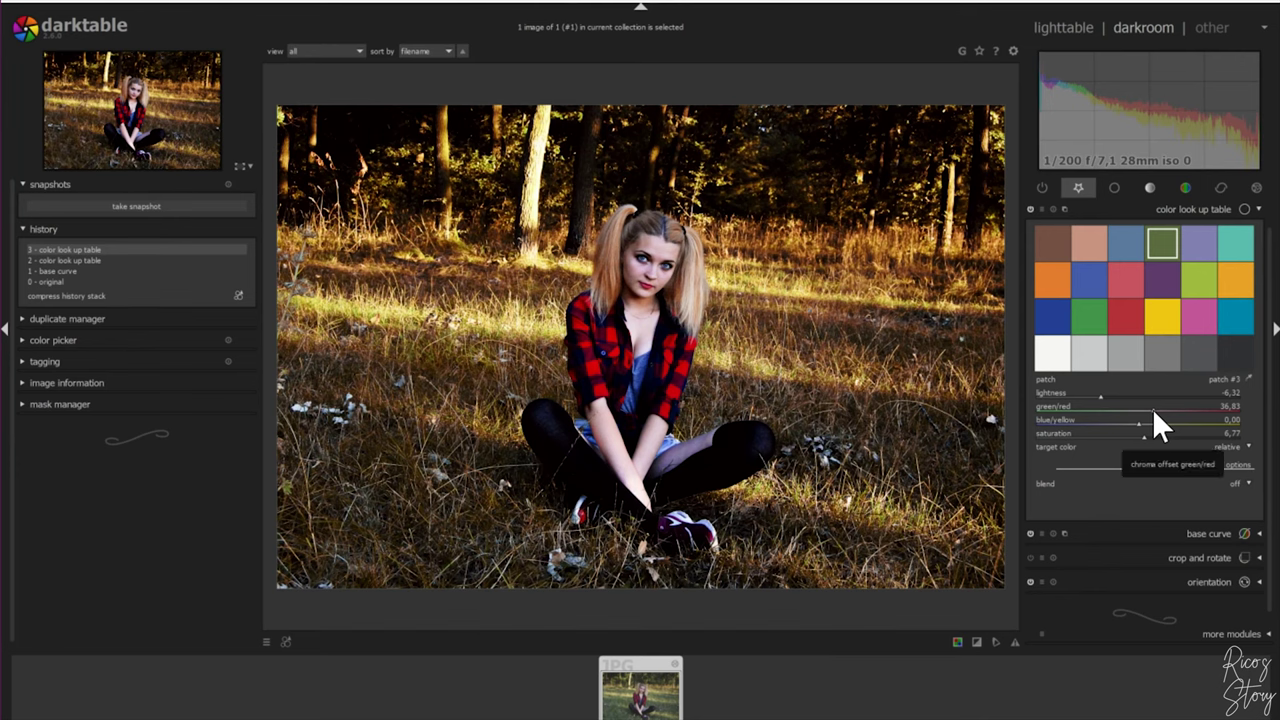
pyautogui.scroll(1, 1151, 410)
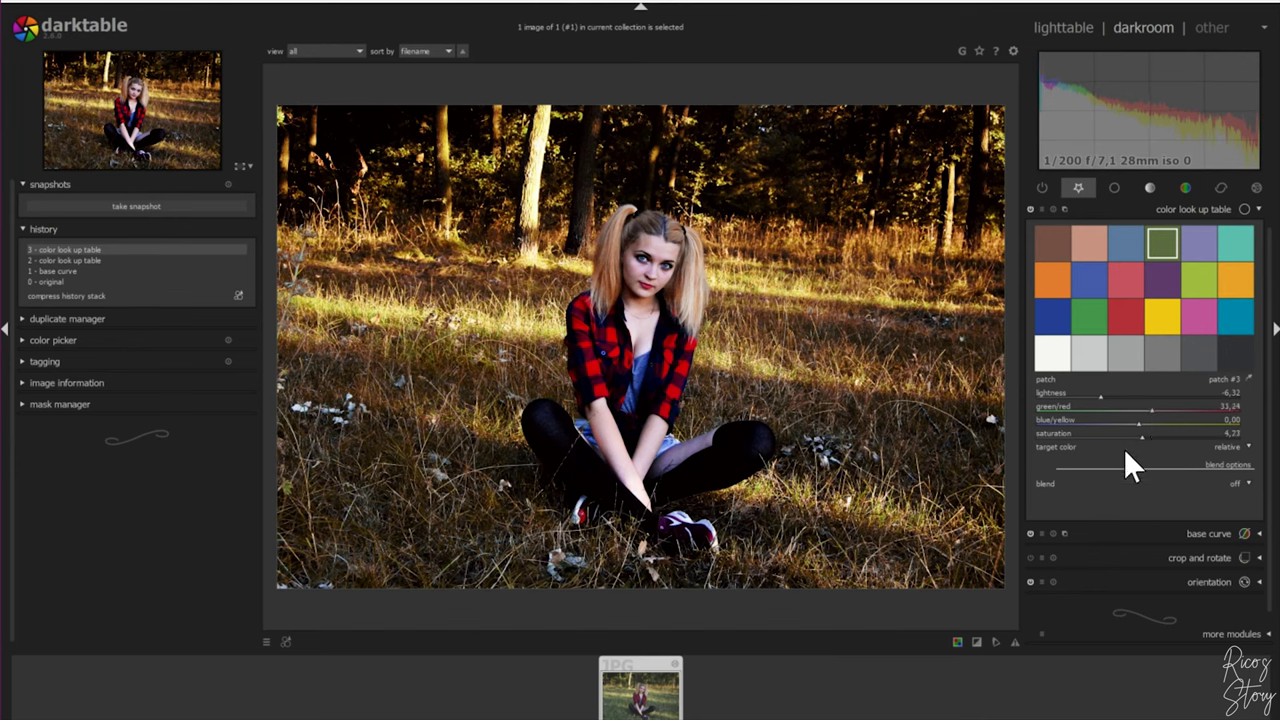
# Set the dark green patch's blue/yellow offset to 9.78, keeping green/red at 33.24 and saturation at 12.02.
pyautogui.scroll(2, 1149, 437)
pyautogui.scroll(2, 1157, 437)
pyautogui.moveTo(1156, 436); pyautogui.dragTo(1151, 438)
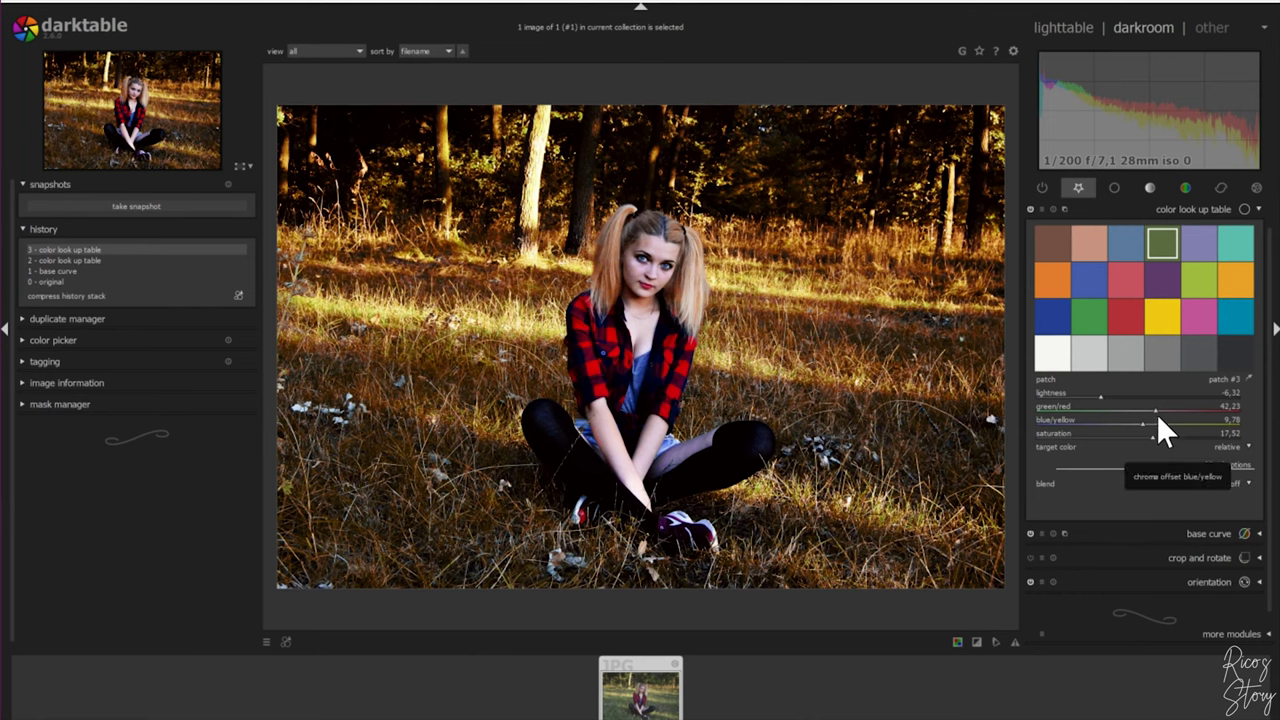
pyautogui.moveTo(1164, 404); pyautogui.dragTo(1150, 419)
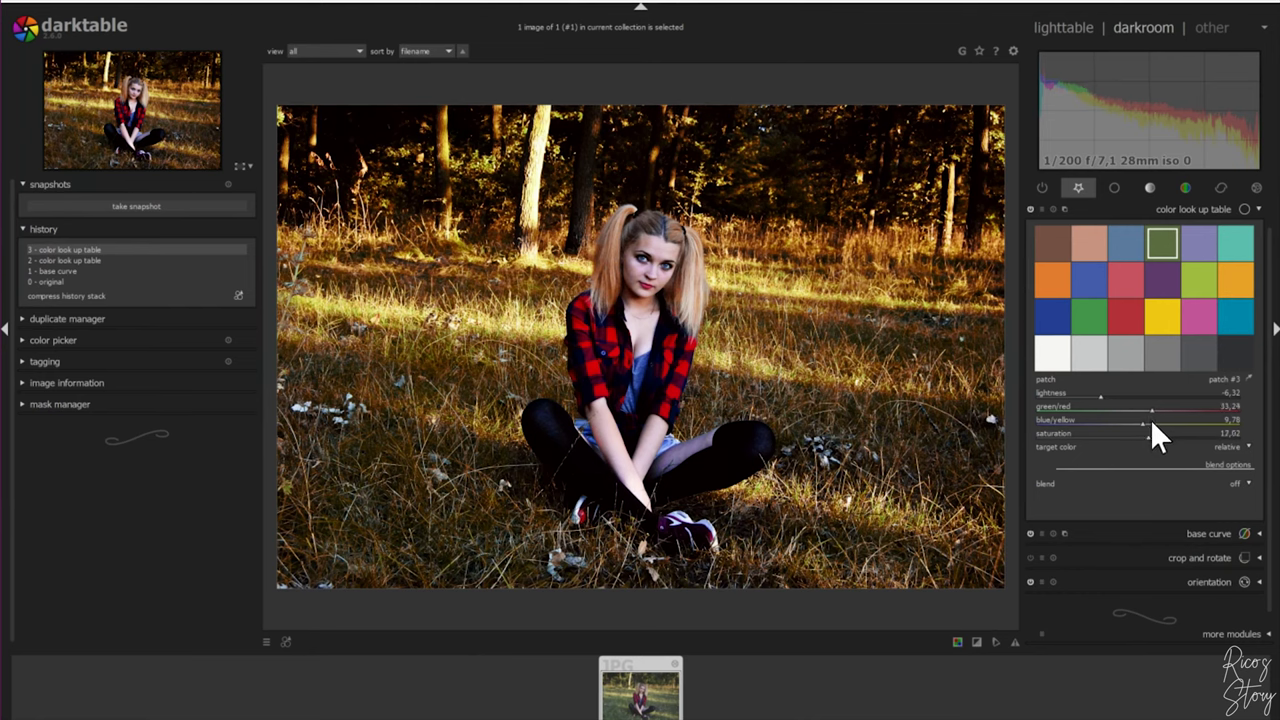
# Fine-tune the dark green patch to a blue/yellow offset of 15.13 and a saturation offset of 17.52.
pyautogui.scroll(5, 1152, 434)
pyautogui.scroll(3, 1145, 422)
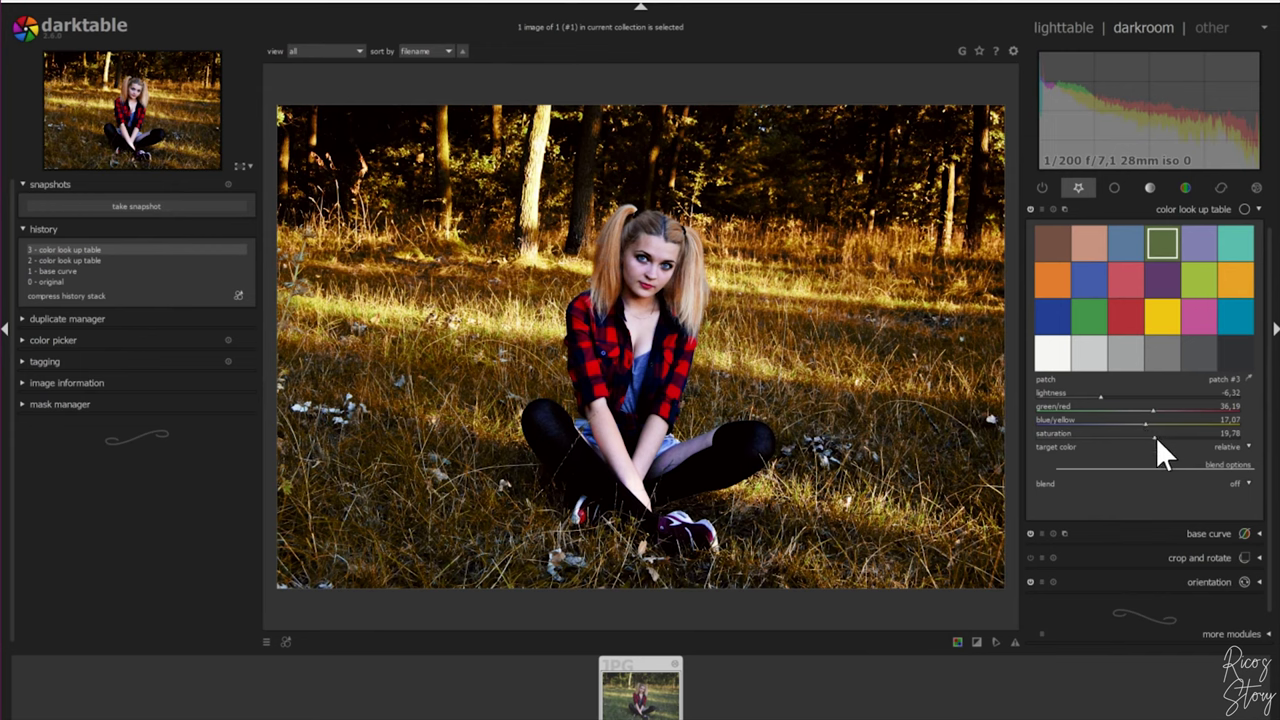
pyautogui.scroll(-2, 1152, 437)
pyautogui.scroll(-4, 1152, 437)
pyautogui.scroll(-1, 1151, 452)
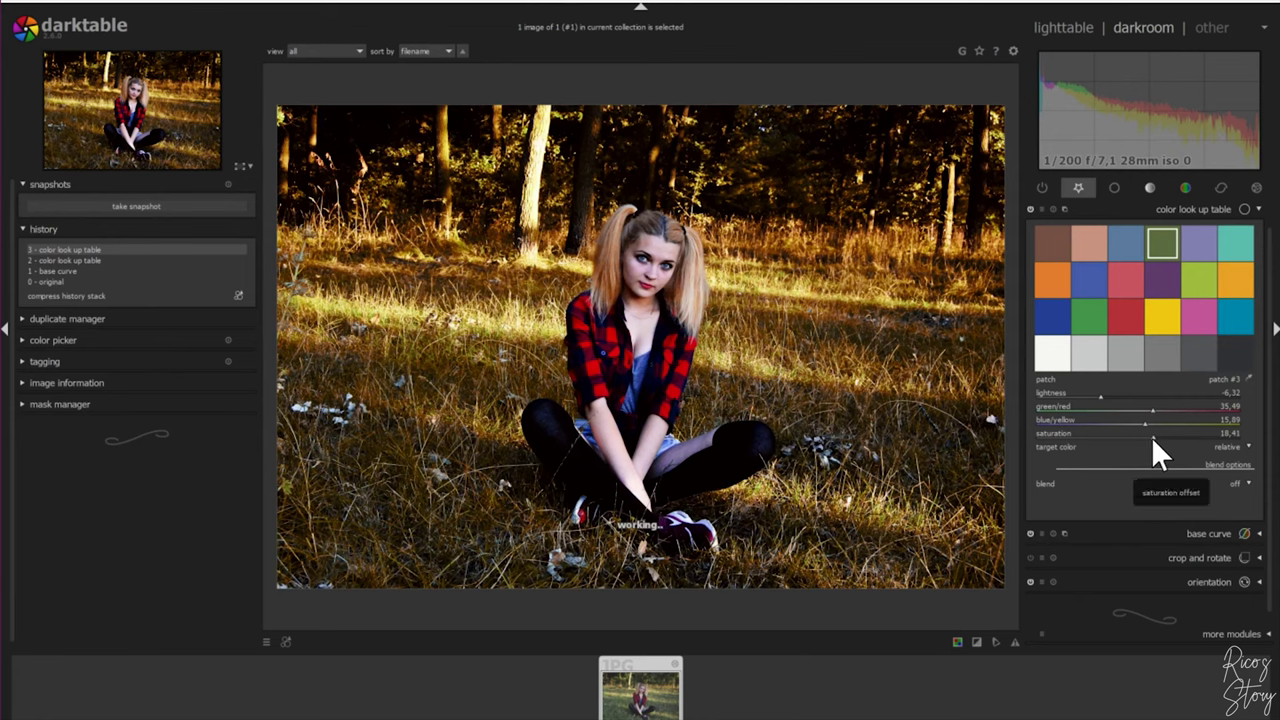
pyautogui.scroll(-1, 1152, 440)
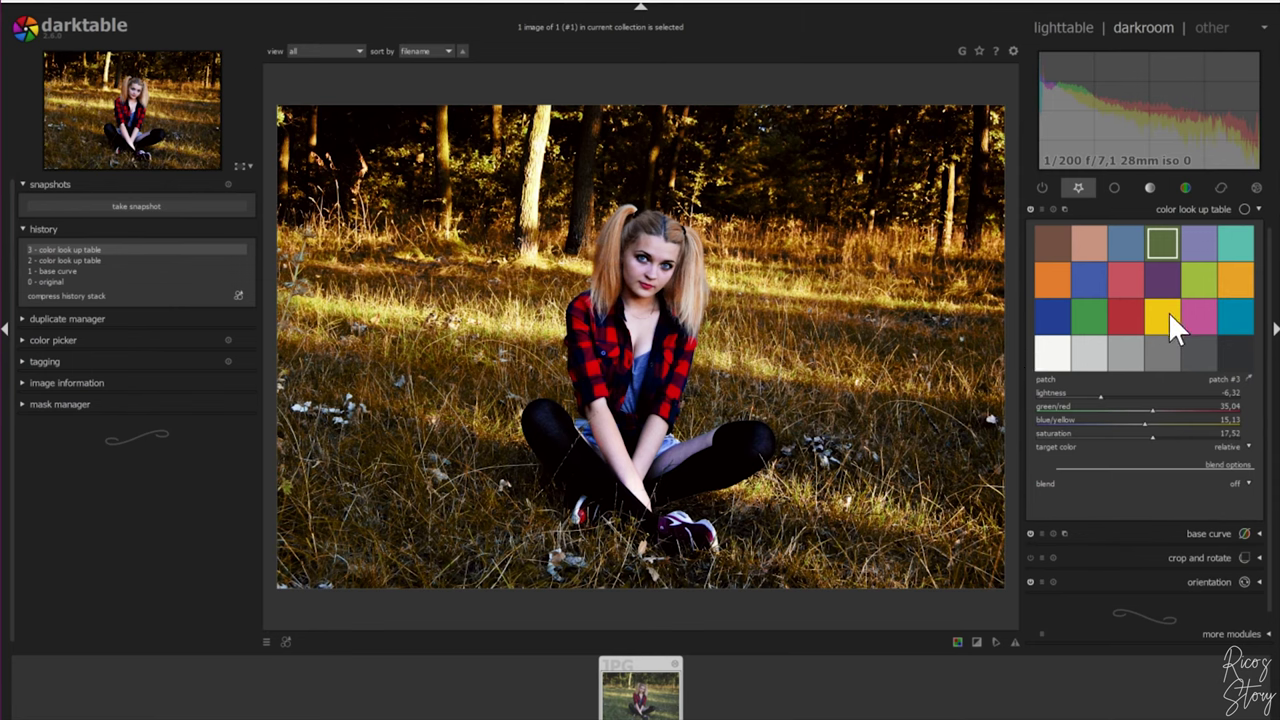
# Sample the bright yellowish grass beside the woman's hair and replace the last patch, #23, with that colour.
pyautogui.click(1249, 379)
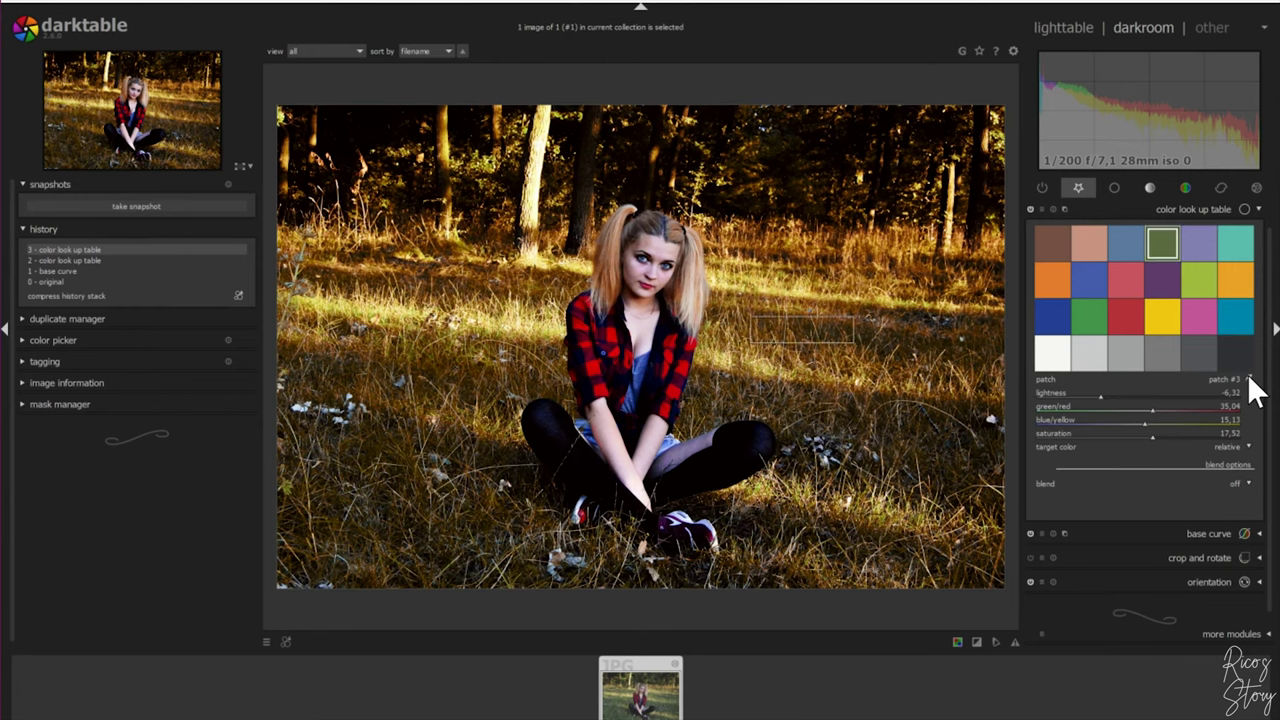
pyautogui.click(719, 275)
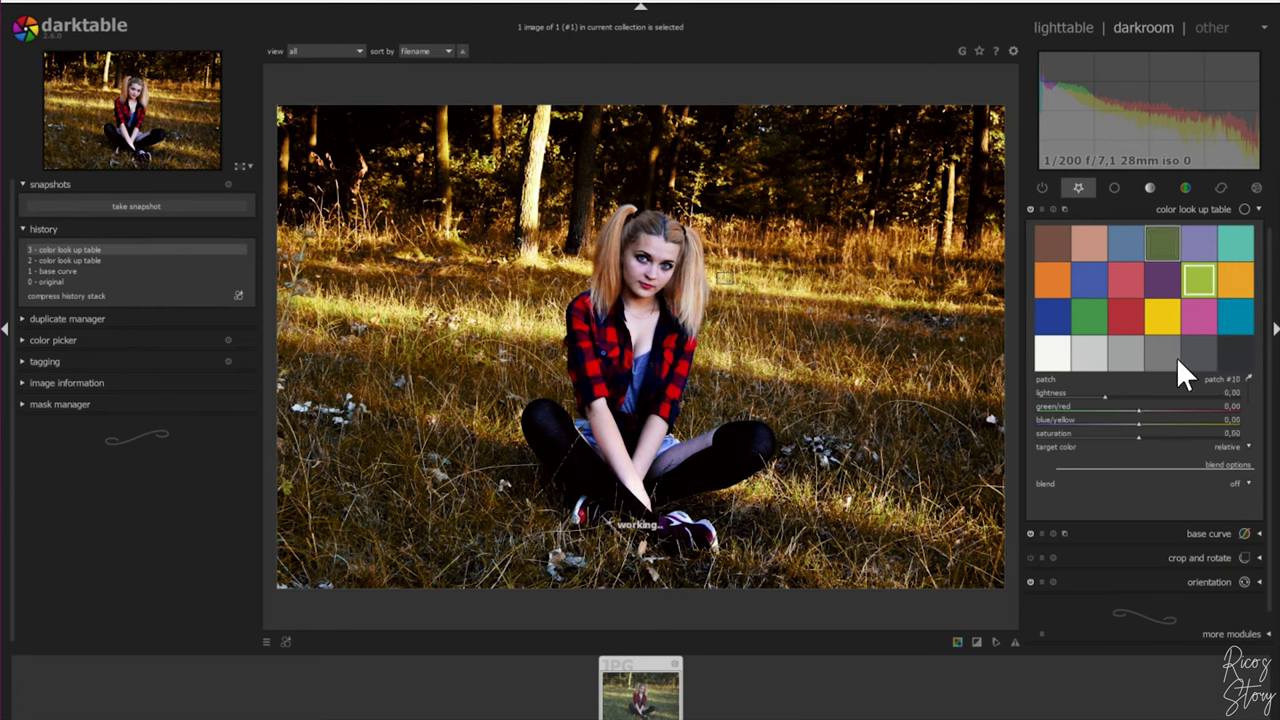
pyautogui.click(1236, 356)
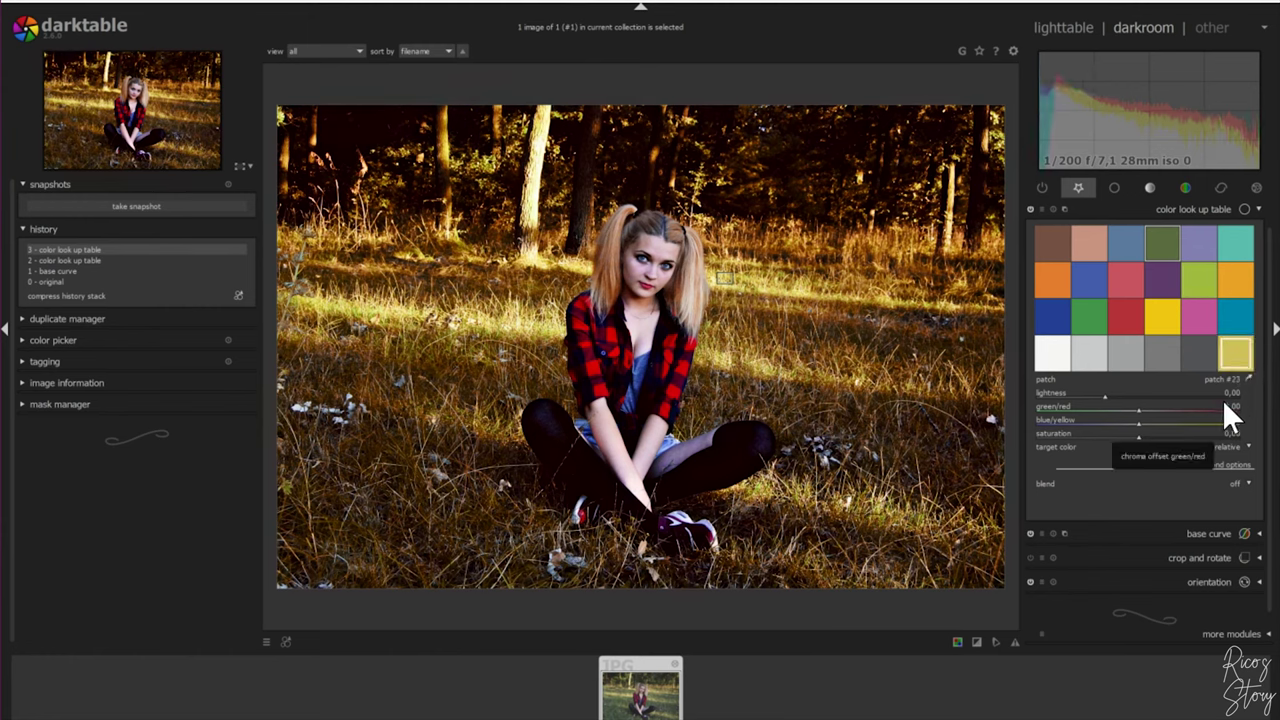
# Set the yellow patch #23 to a green/red offset of 9.88, blue/yellow of -17.07 and saturation of -16.52.
pyautogui.click(1140, 407)
pyautogui.scroll(3, 1142, 408)
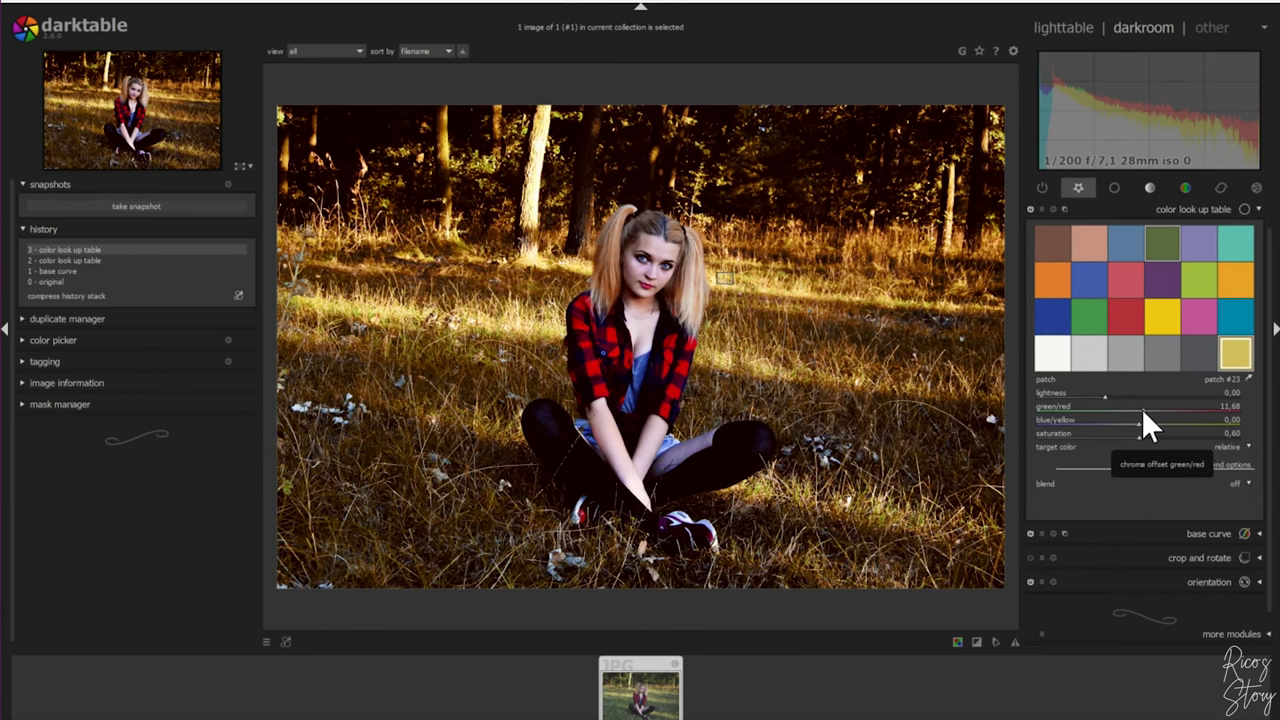
pyautogui.scroll(-2, 1141, 408)
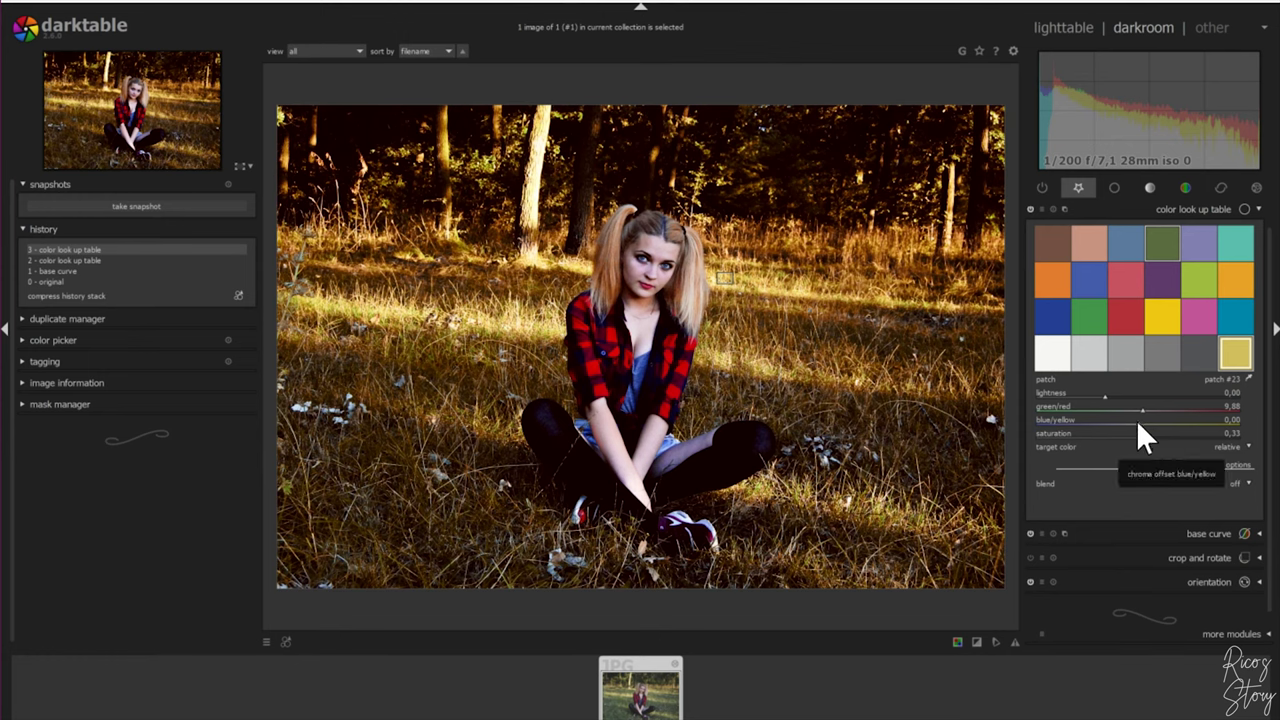
pyautogui.click(1128, 421)
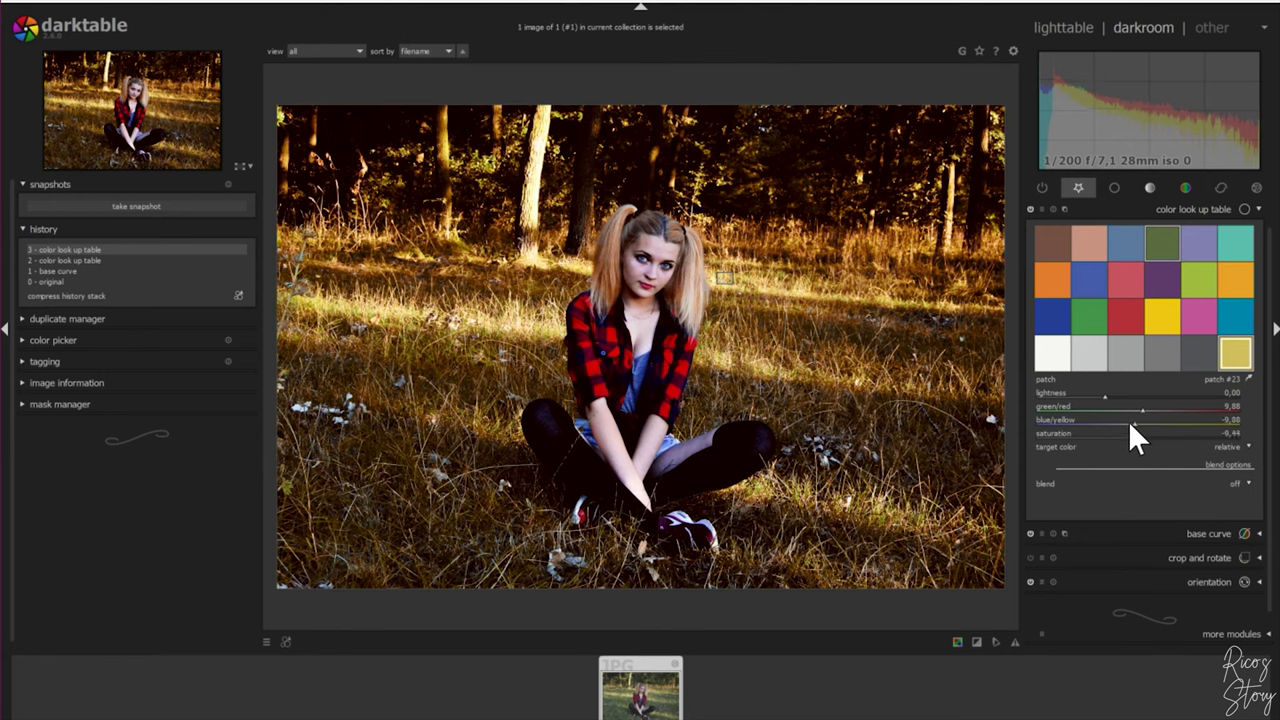
pyautogui.click(1130, 423)
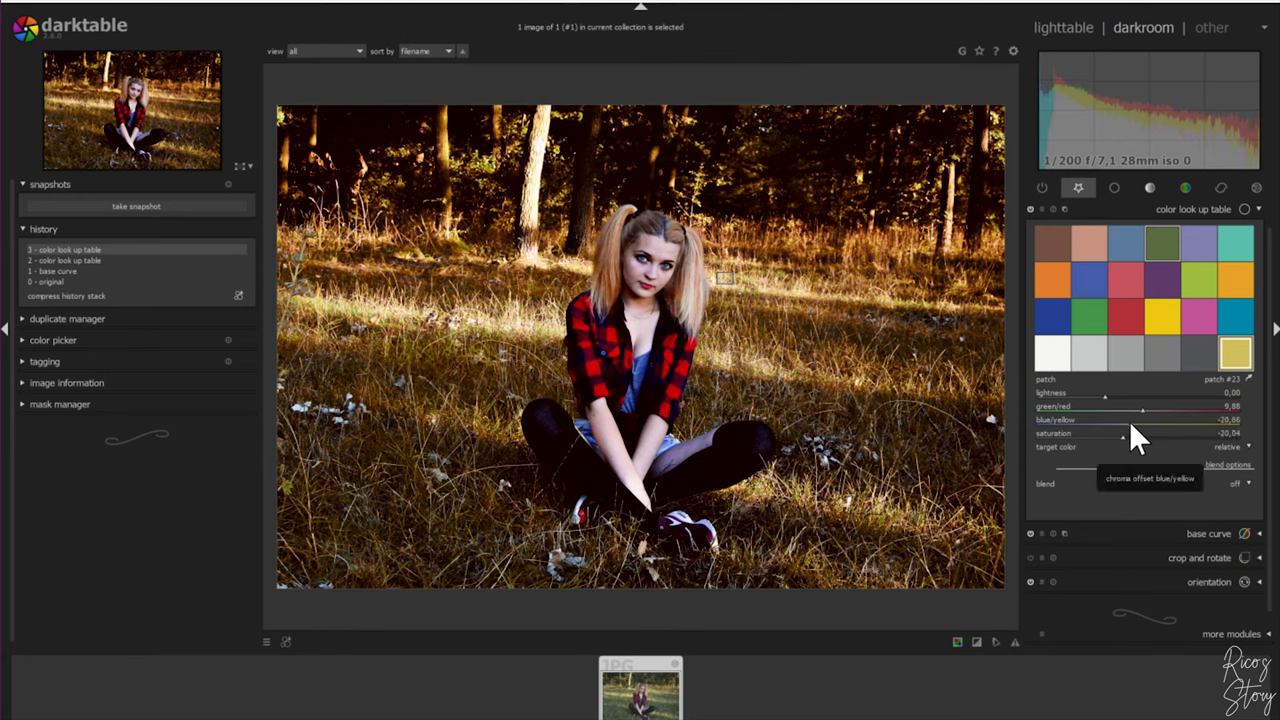
pyautogui.scroll(1, 1131, 422)
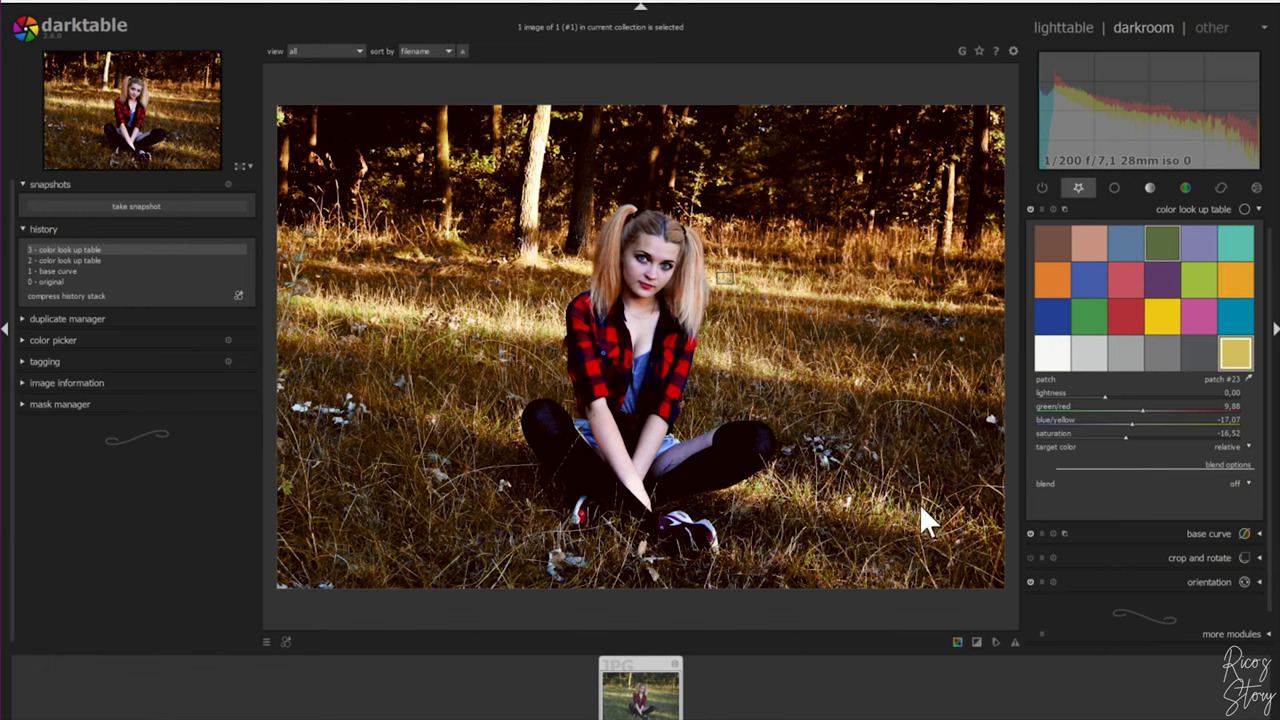
# Collapse the color look up table and take a snapshot of the current edit.
pyautogui.click(1258, 207)
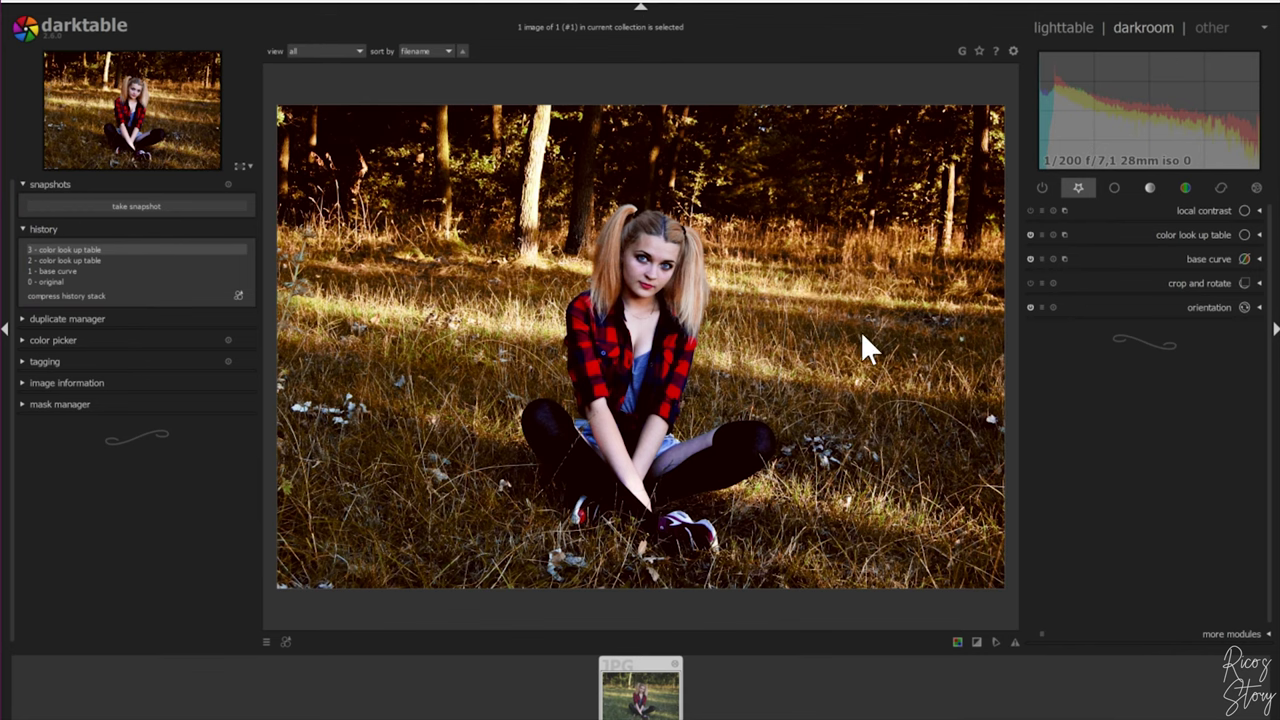
pyautogui.click(115, 203)
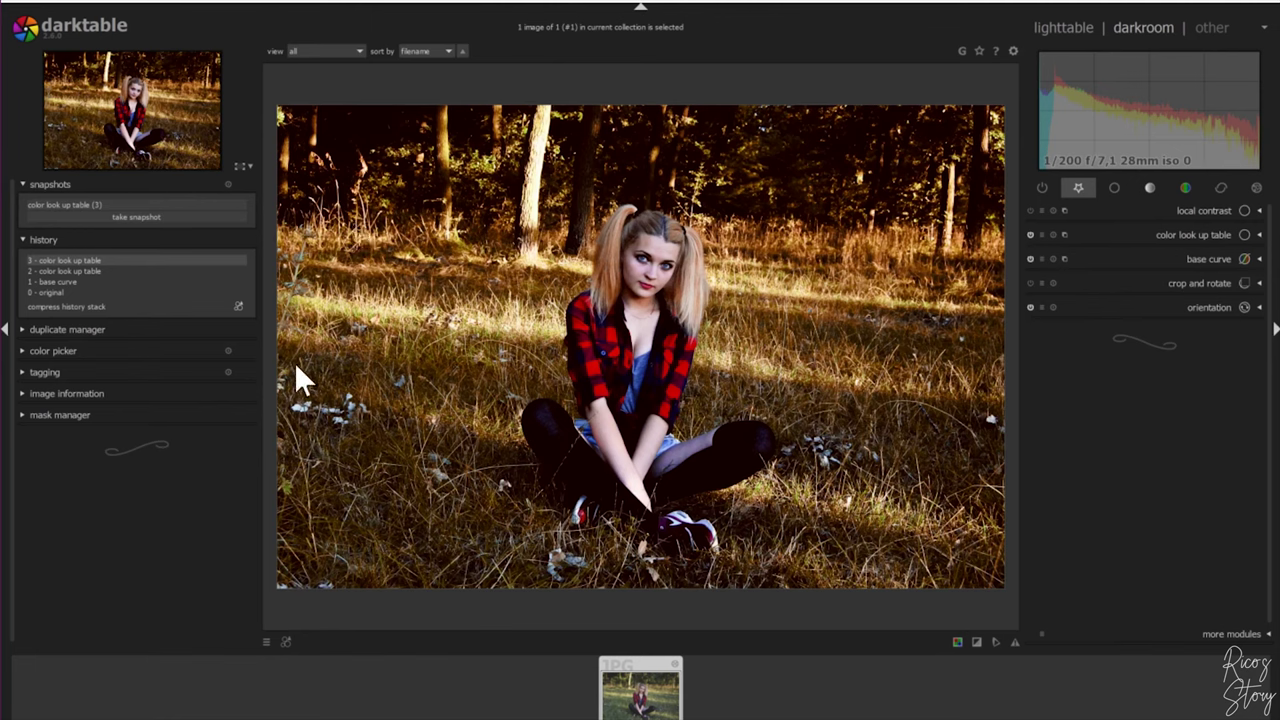
# Compare the color look up table snapshot with the original image by moving the split line across the woman, and return to the latest edit.
pyautogui.click(45, 291)
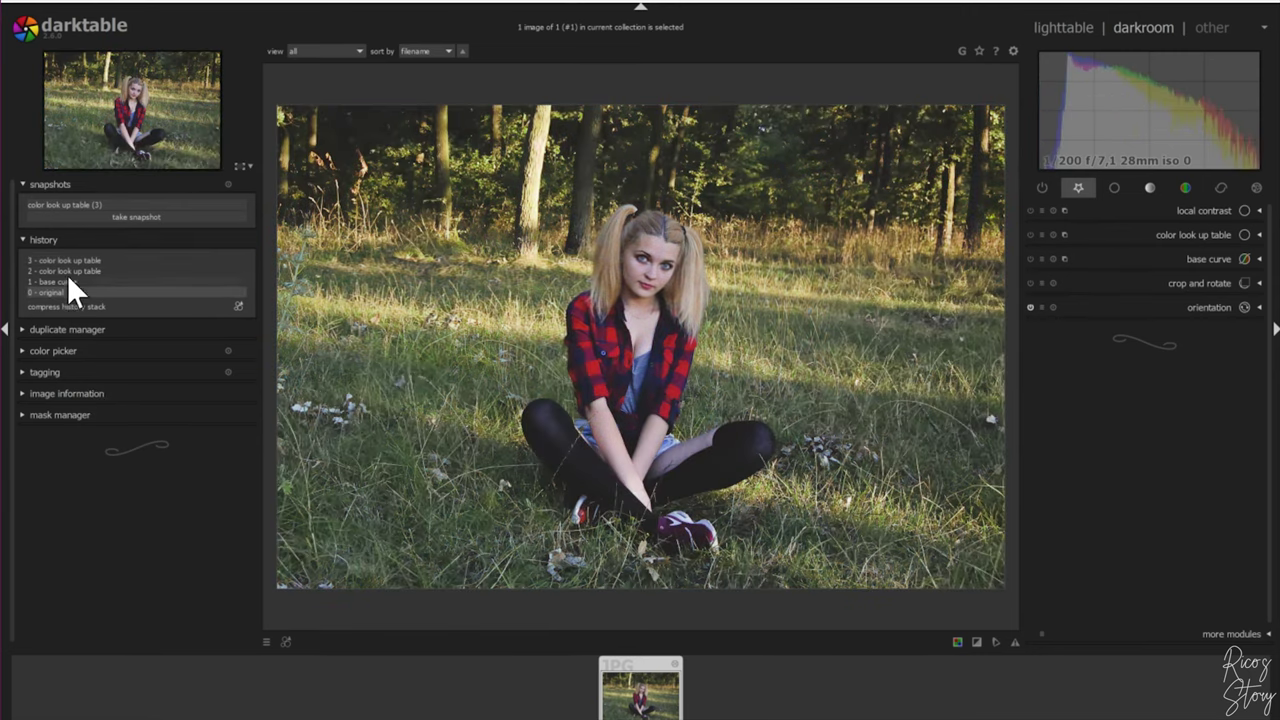
pyautogui.click(84, 204)
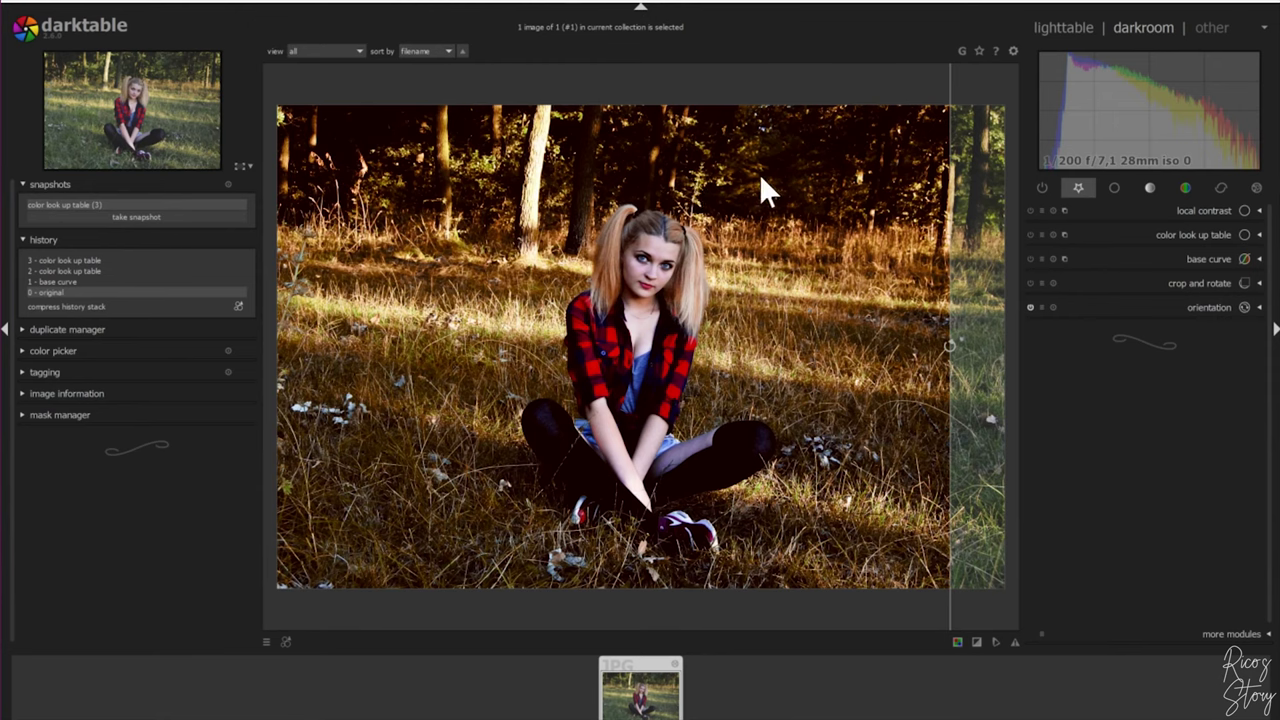
pyautogui.moveTo(948, 147); pyautogui.dragTo(581, 200)
pyautogui.moveTo(486, 222); pyautogui.dragTo(834, 250)
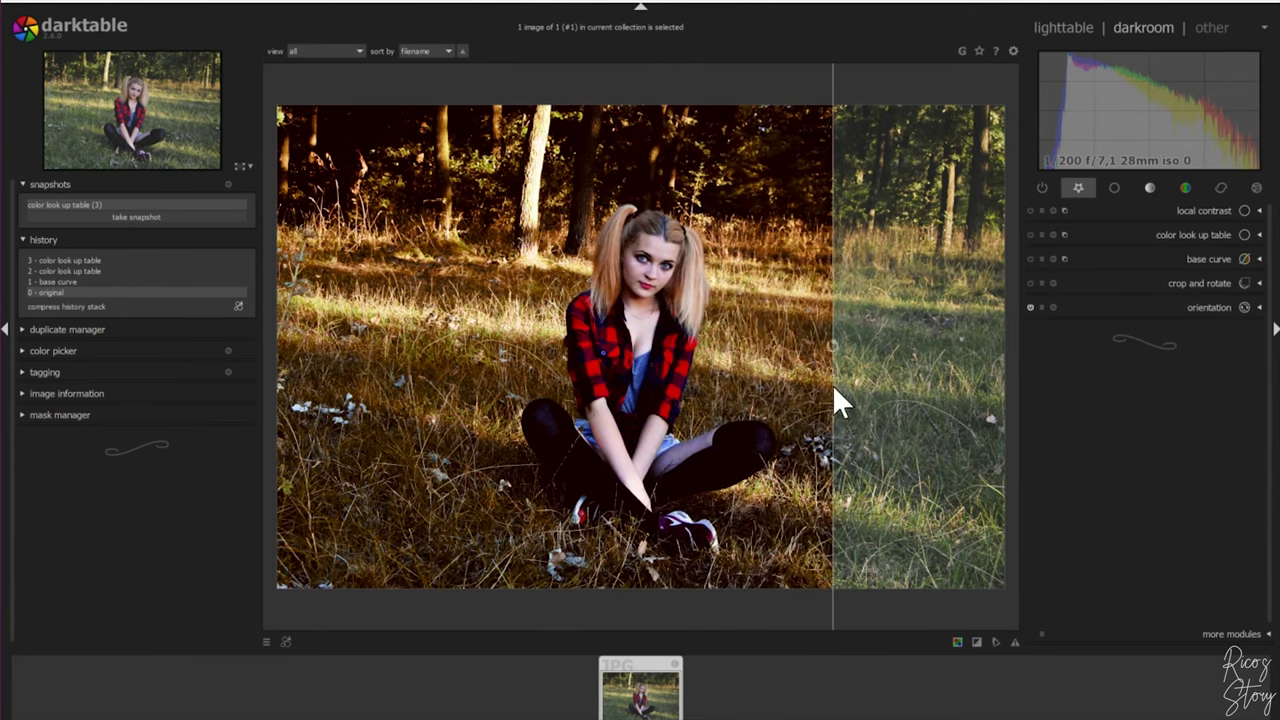
pyautogui.moveTo(831, 385); pyautogui.dragTo(787, 405)
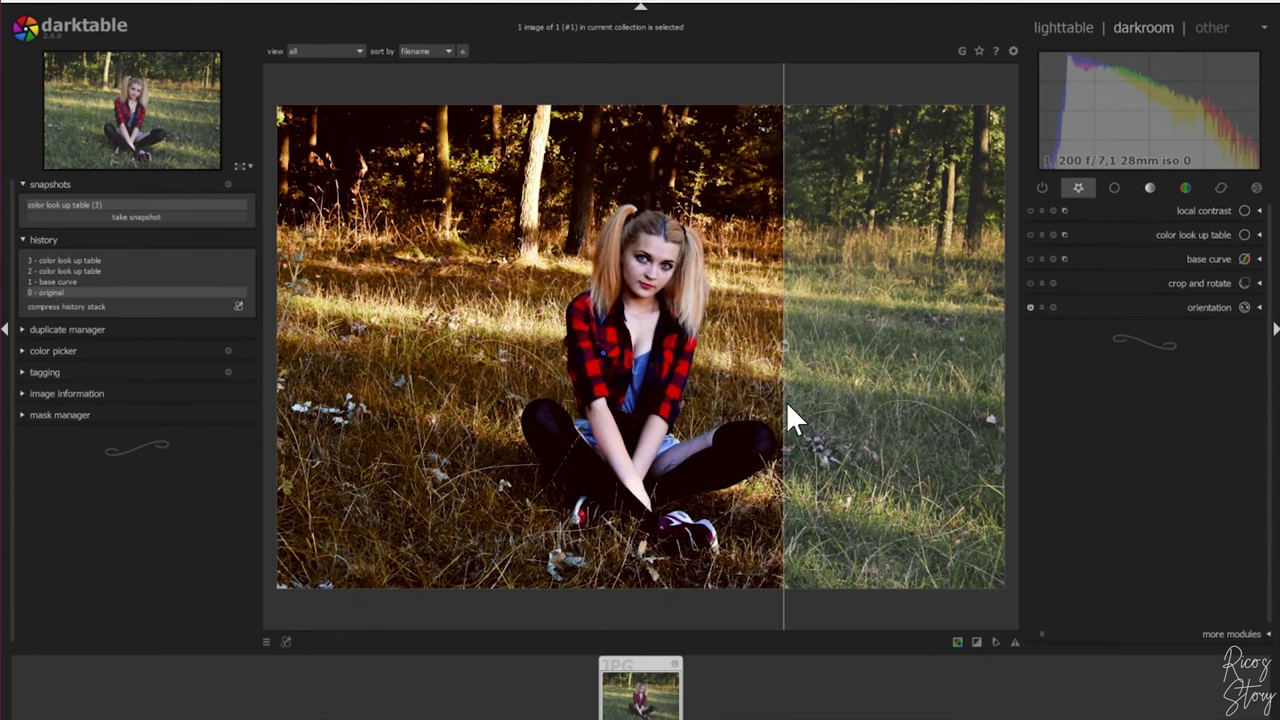
pyautogui.moveTo(785, 214); pyautogui.dragTo(637, 233)
pyautogui.moveTo(722, 238); pyautogui.dragTo(782, 240)
pyautogui.click(24, 260)
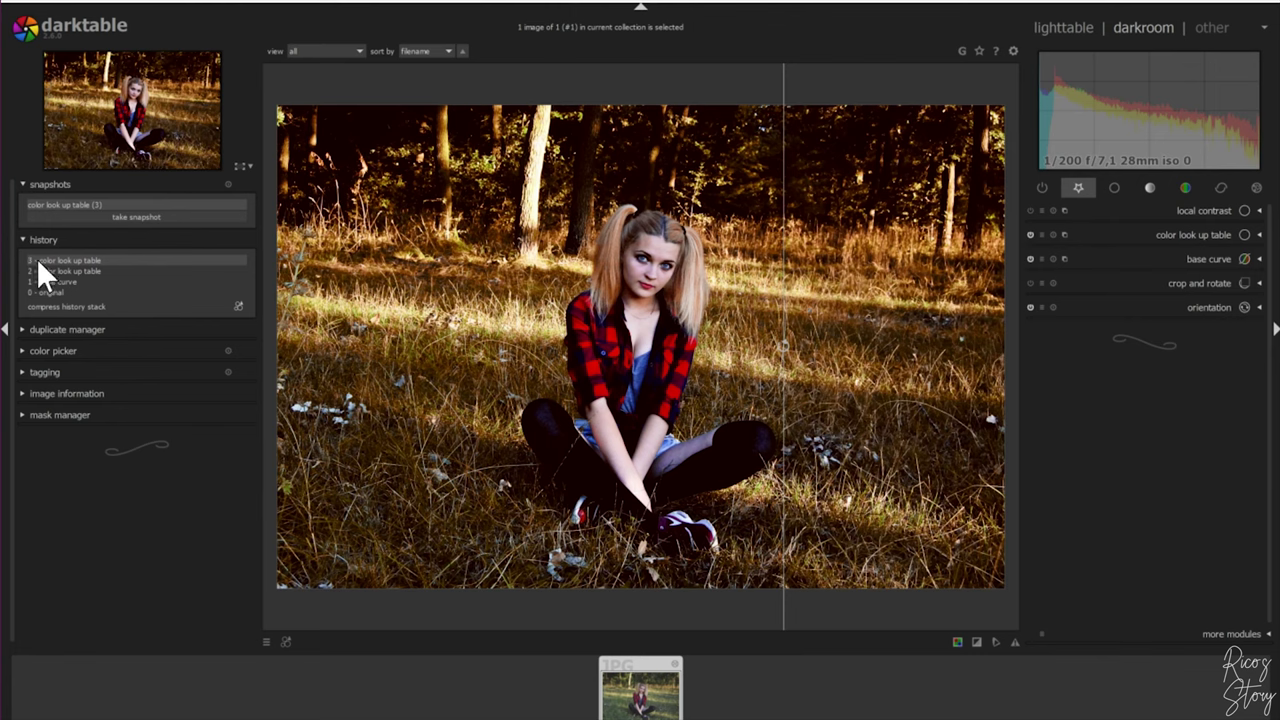
pyautogui.click(68, 203)
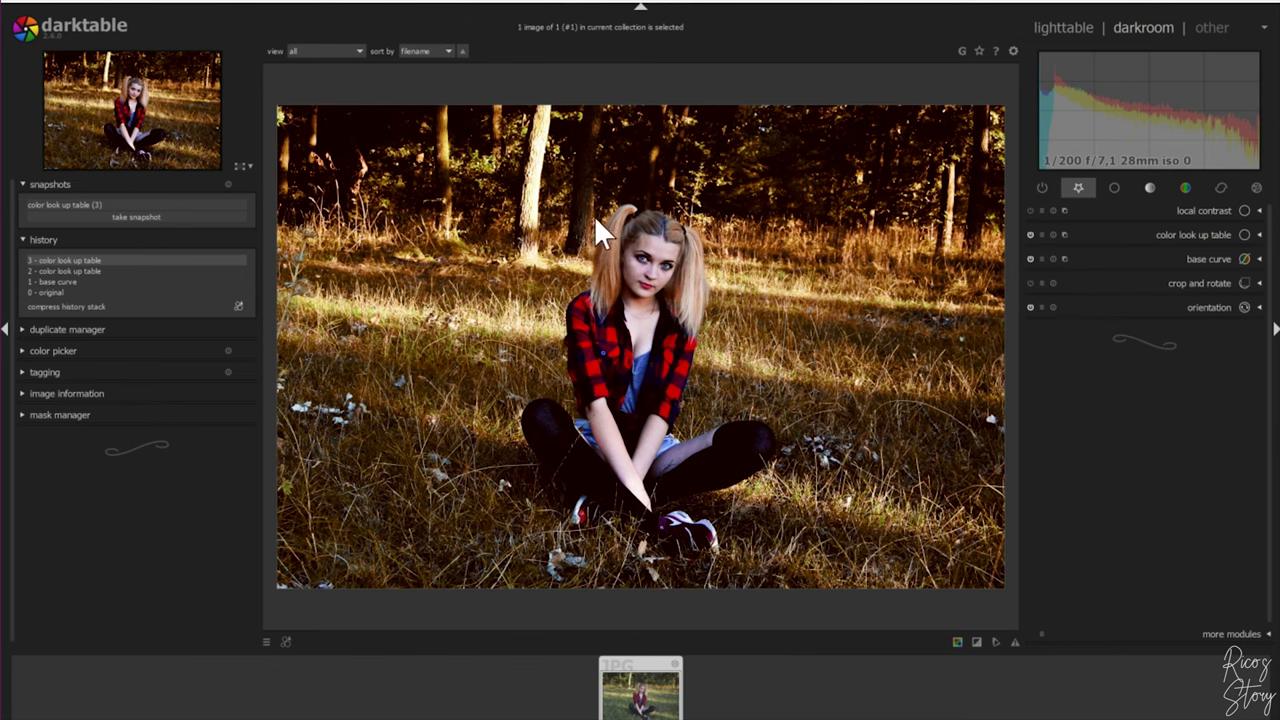
# Add a new instance of the base curve module.
pyautogui.click(1064, 255)
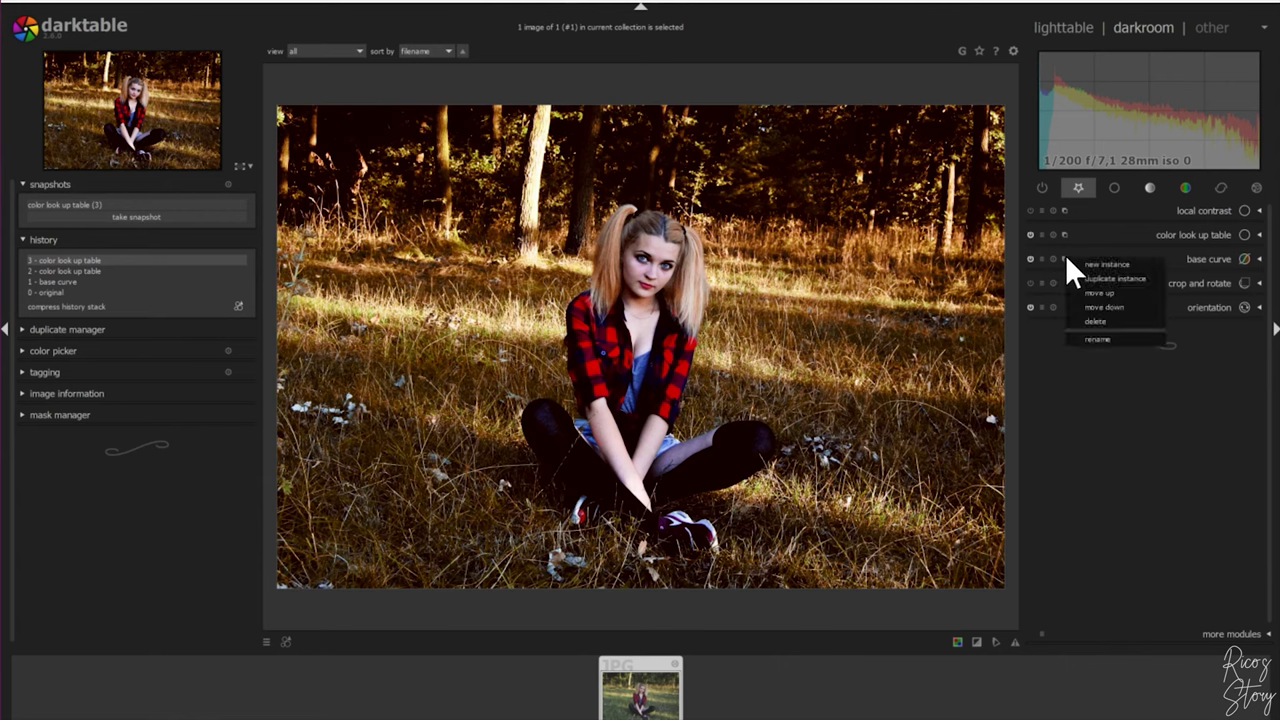
pyautogui.click(1114, 264)
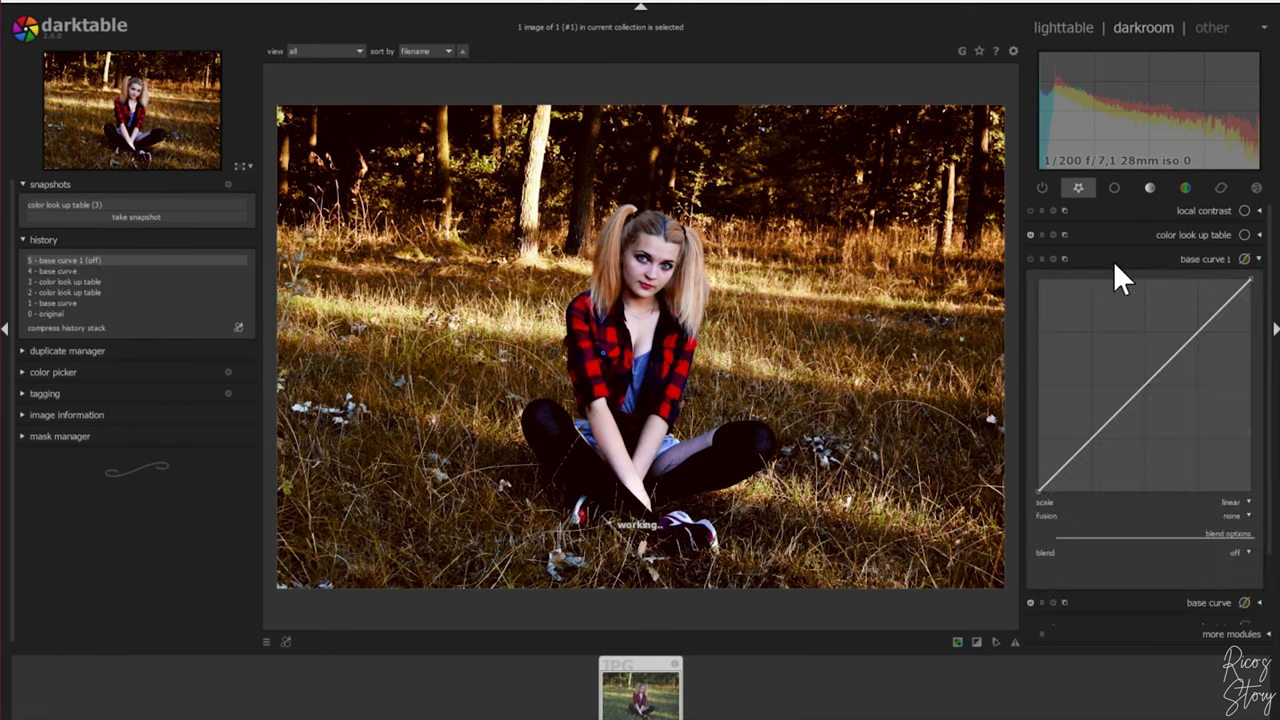
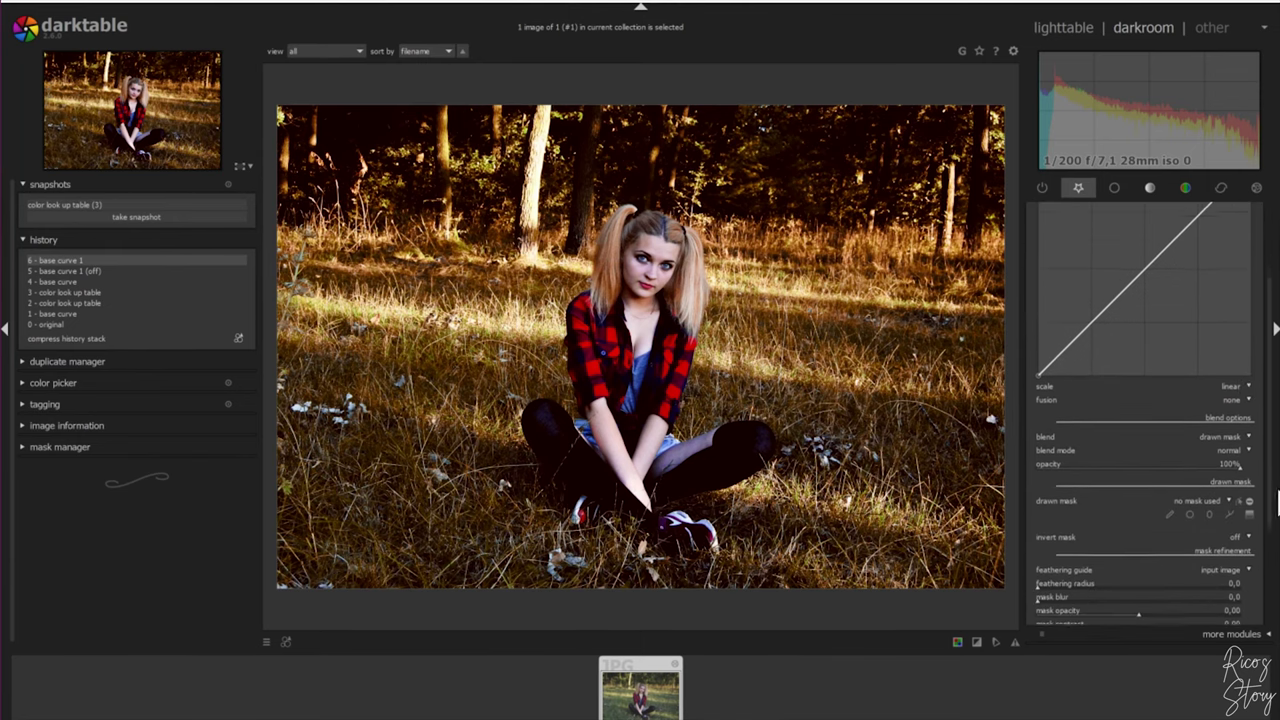
# Set the new base curve instance's blend to drawn mask and draw a path mask around the woman's face, neck and chest.
pyautogui.click(1228, 508)
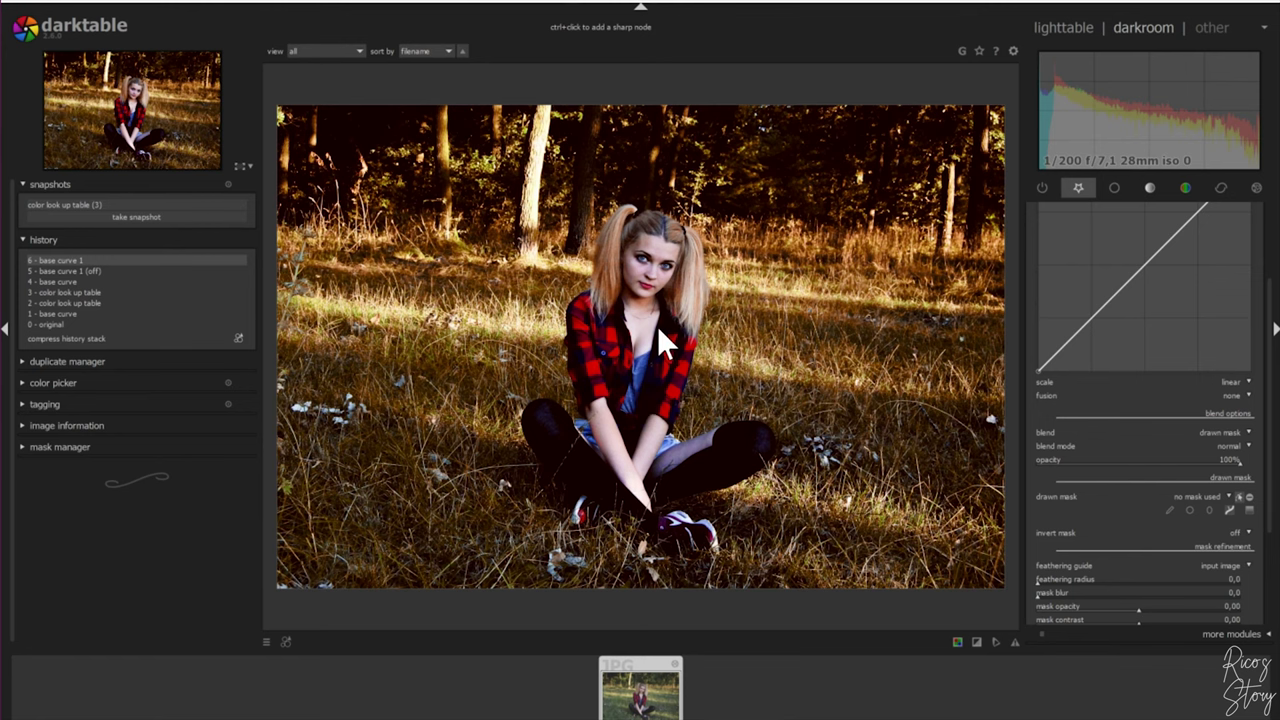
pyautogui.scroll(5, 657, 326)
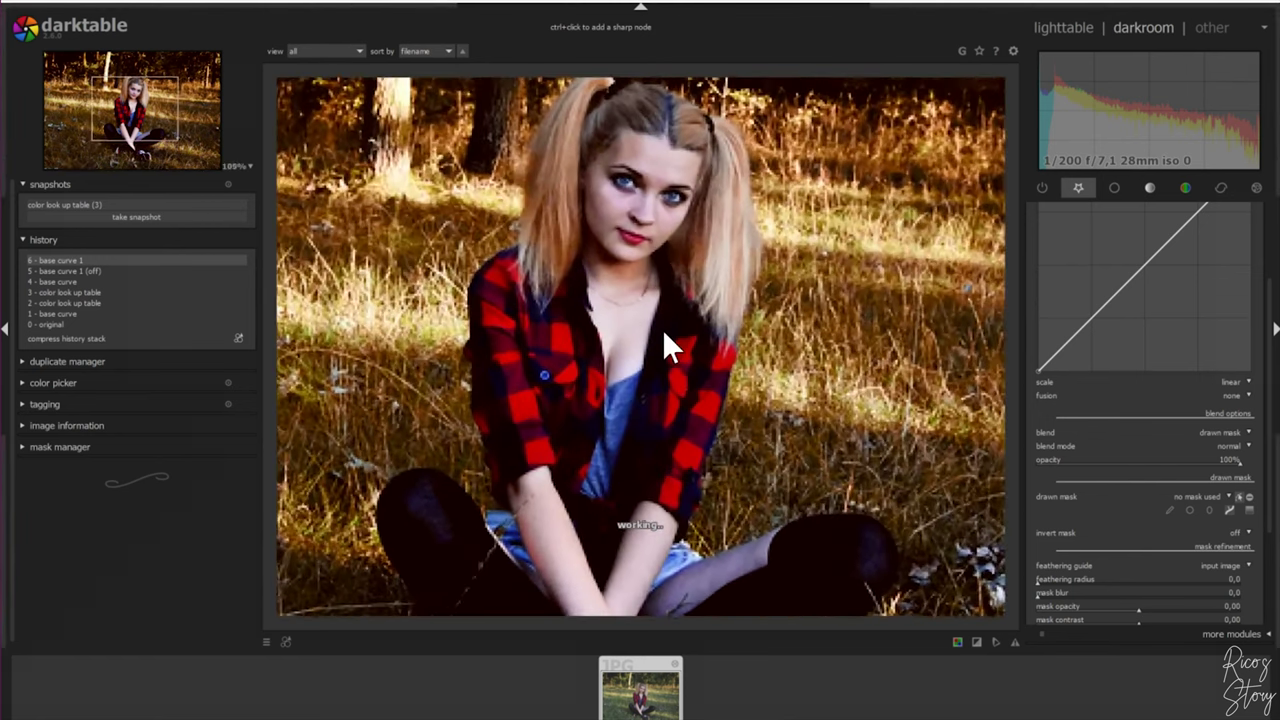
pyautogui.scroll(5, 663, 326)
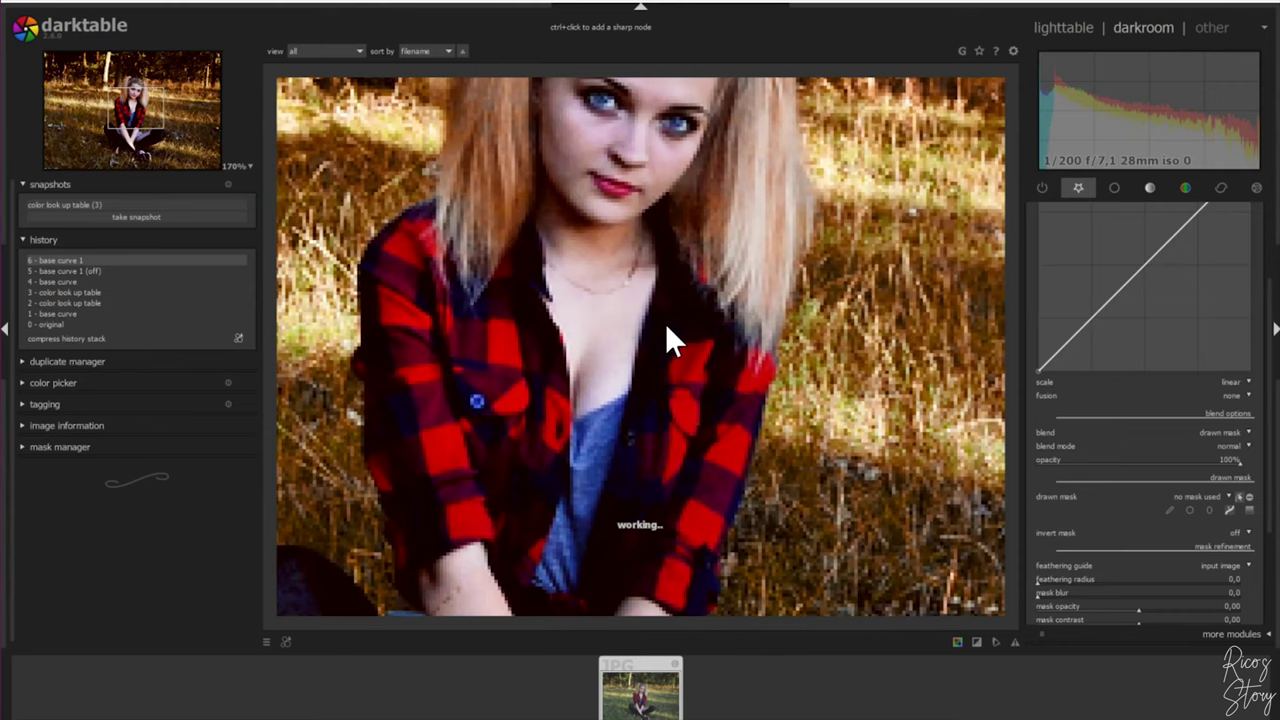
pyautogui.scroll(1, 665, 323)
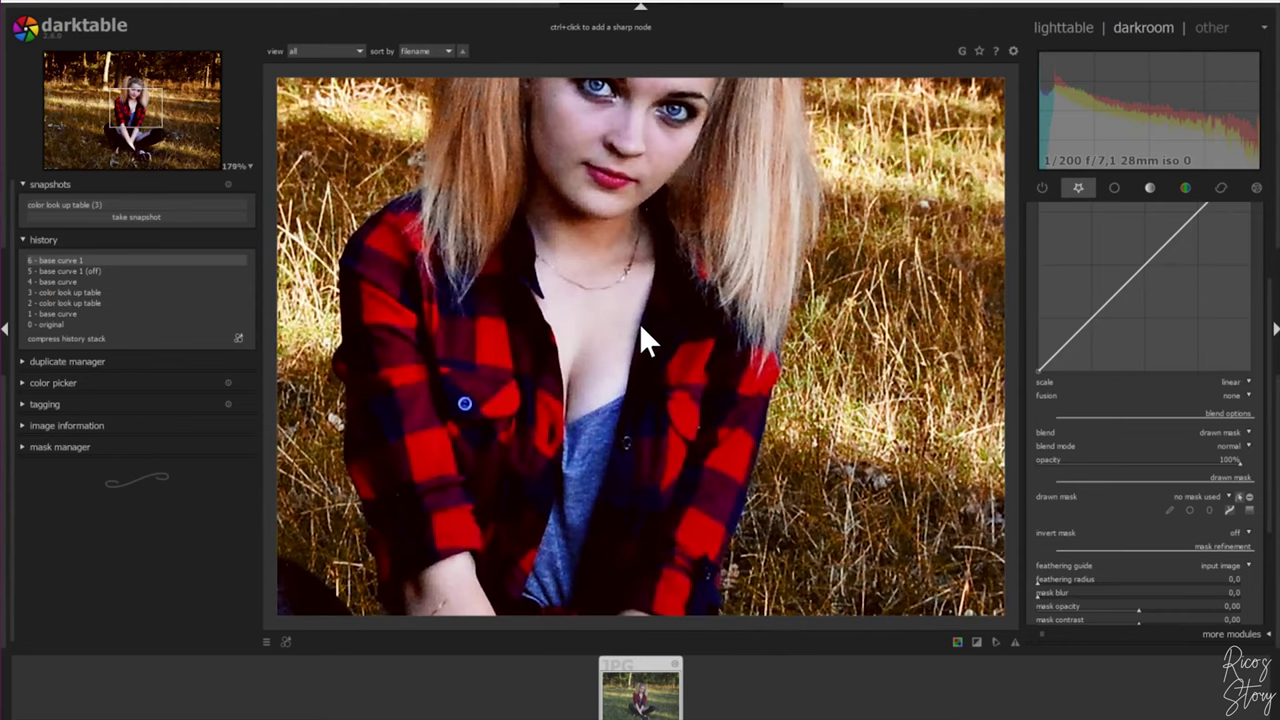
pyautogui.click(625, 383)
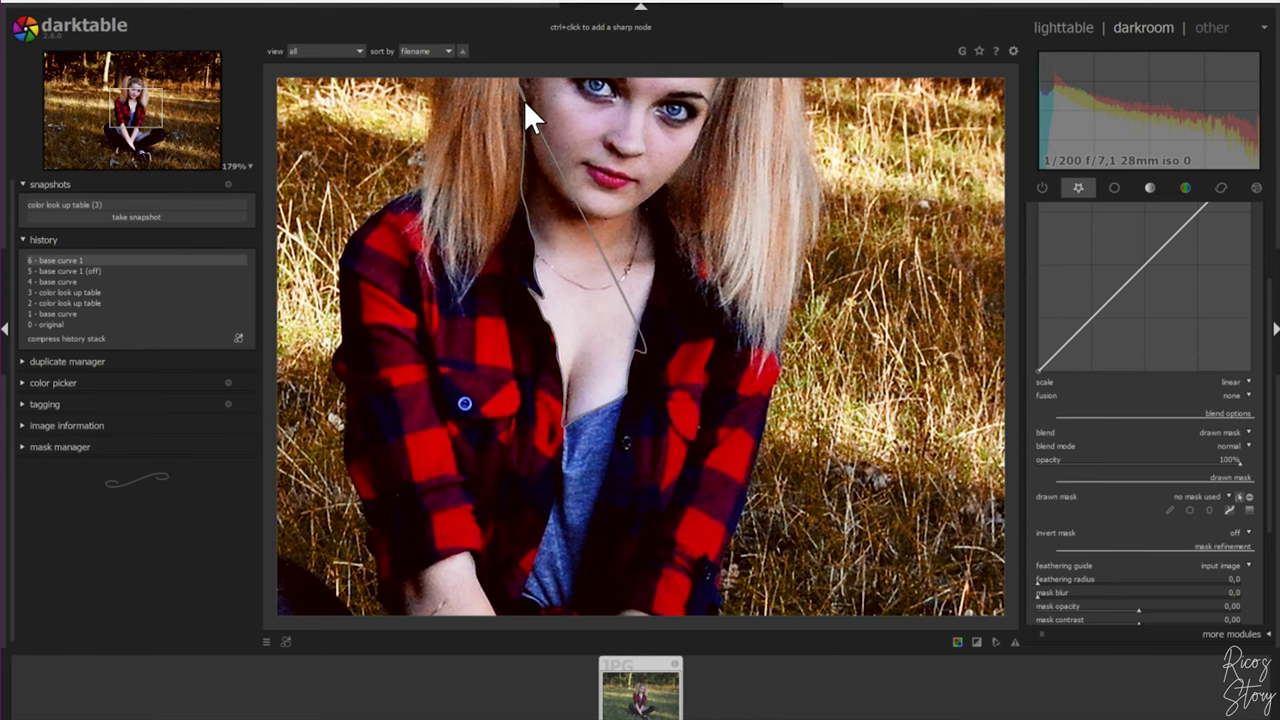
pyautogui.press('Up')
pyautogui.press('Up')
pyautogui.press('Up')
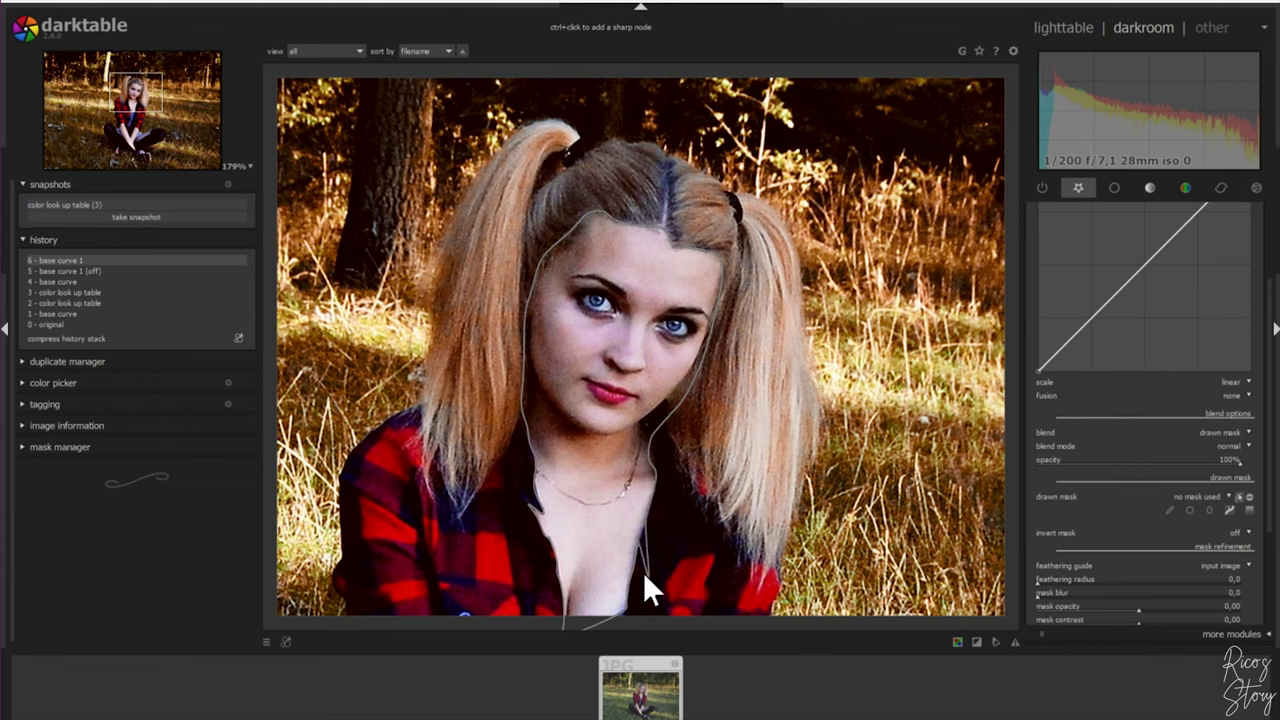
pyautogui.rightClick(638, 541)
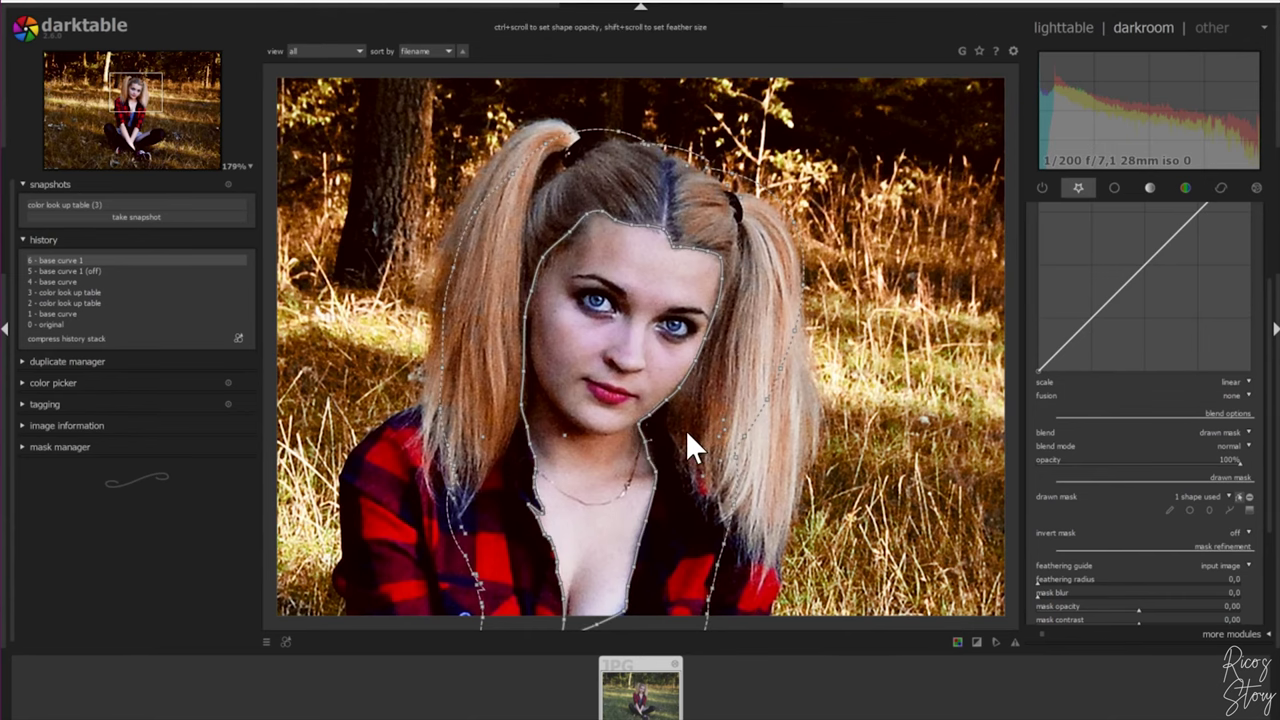
# Try adding a midtone node and lowering the highlight end of the masked base curve, and reset the new instance's parameters.
pyautogui.press('Down')
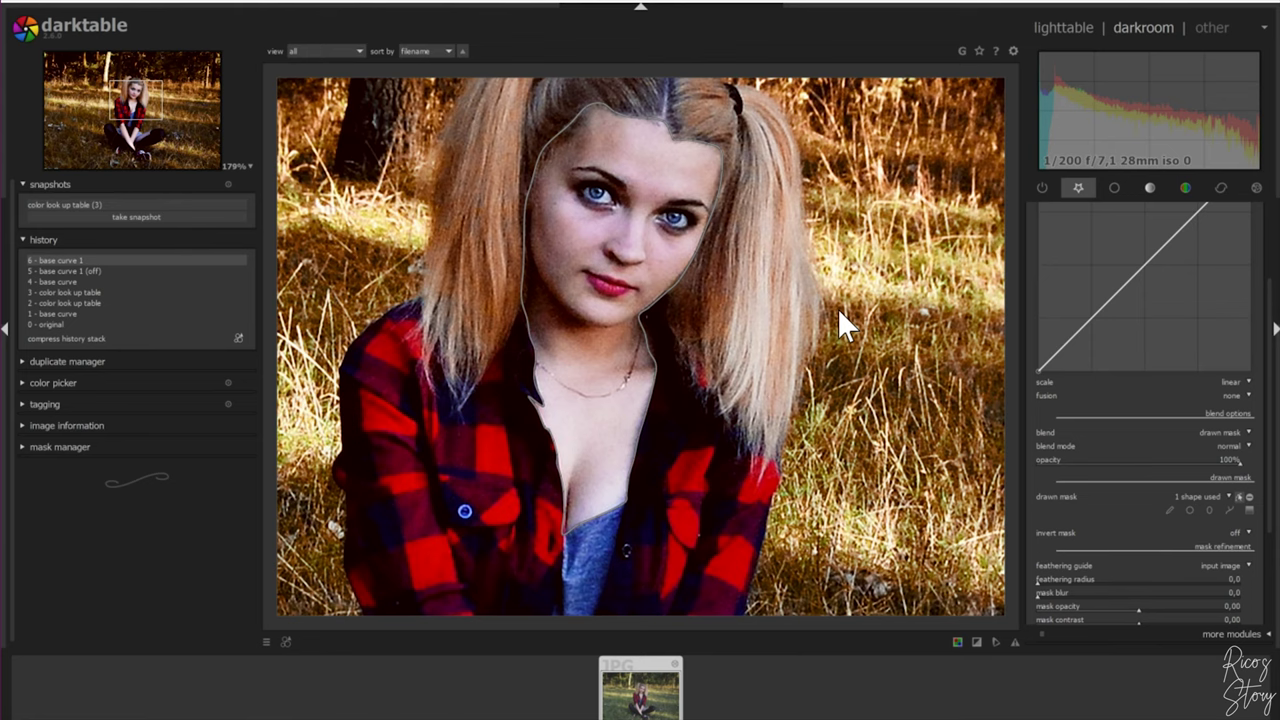
pyautogui.scroll(-4, 837, 307)
pyautogui.scroll(-3, 836, 307)
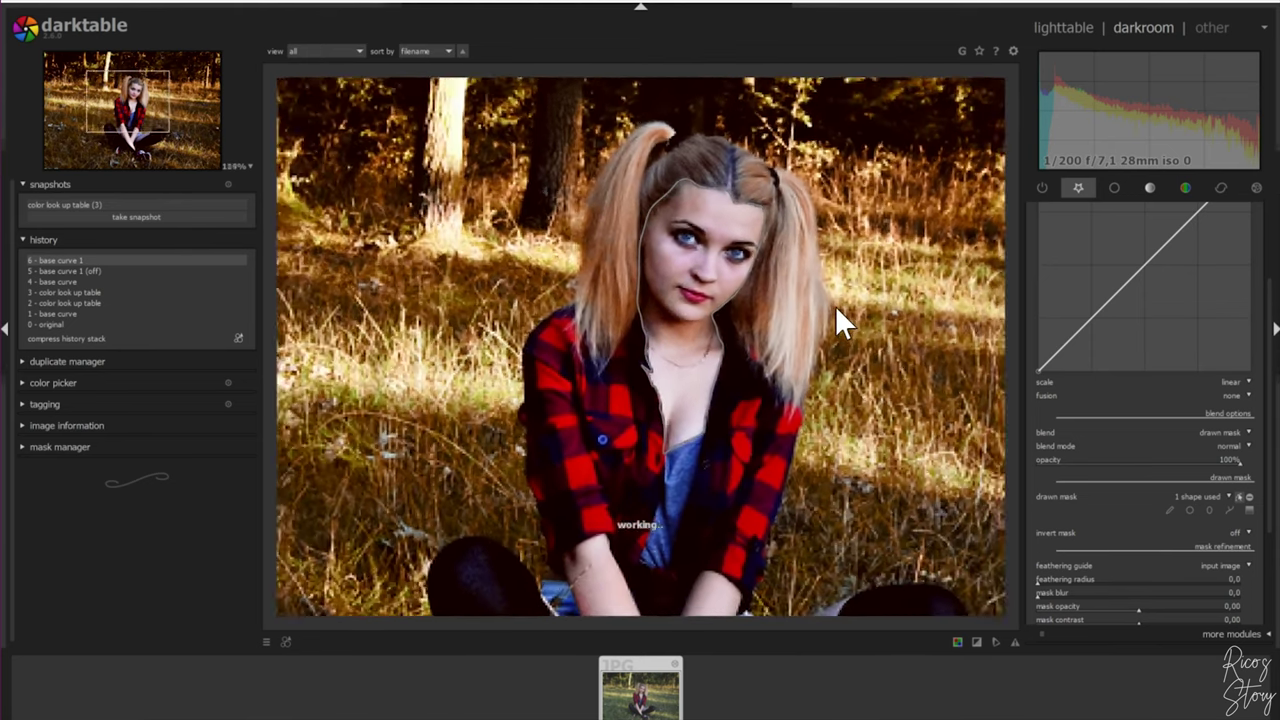
pyautogui.scroll(-4, 835, 305)
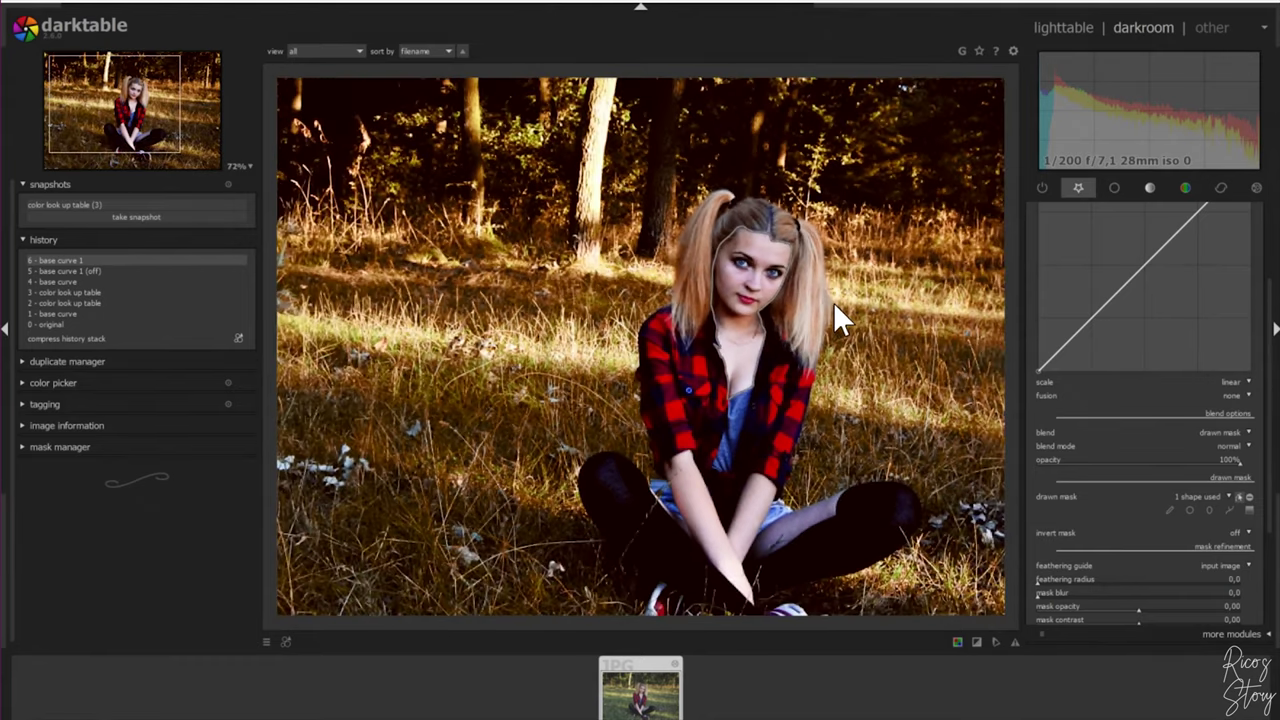
pyautogui.scroll(-1, 833, 302)
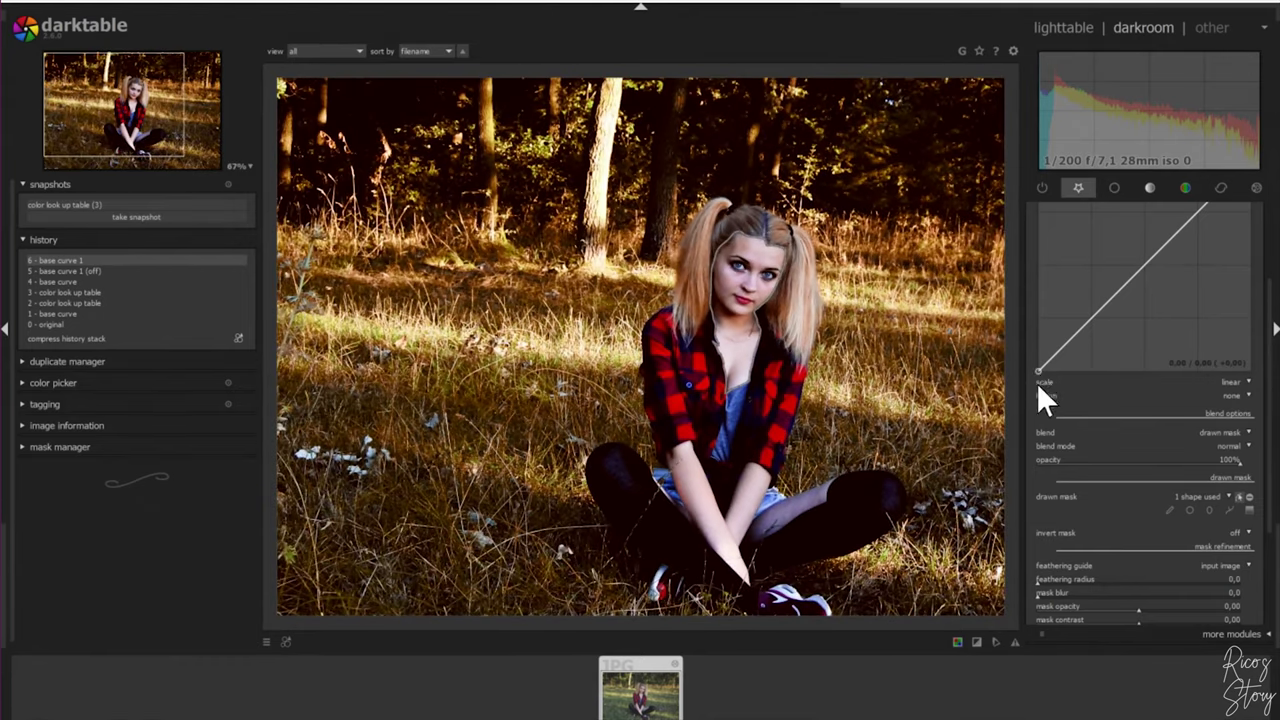
pyautogui.moveTo(1036, 368); pyautogui.dragTo(1015, 385)
pyautogui.scroll(3, 1270, 300)
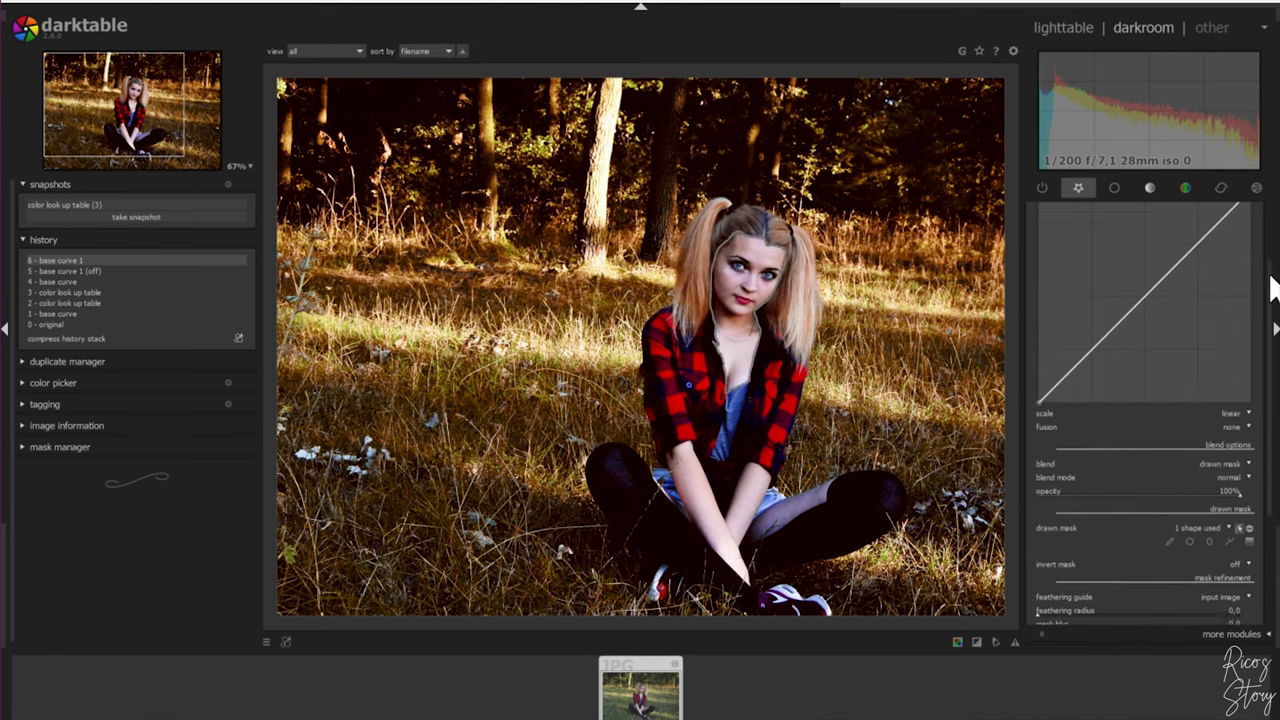
pyautogui.moveTo(1143, 341)
pyautogui.mouseDown()
pyautogui.moveTo(1159, 375)
pyautogui.moveTo(1125, 320)
pyautogui.moveTo(1146, 345)
pyautogui.mouseUp()
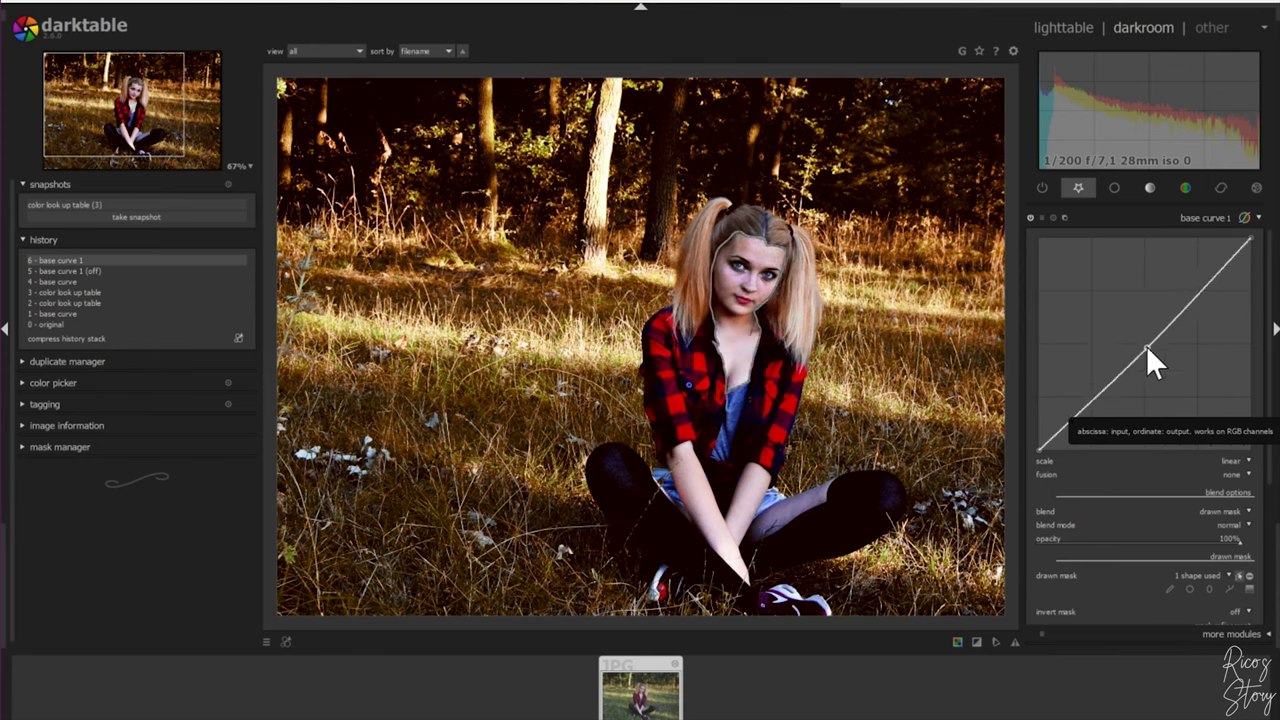
pyautogui.moveTo(1208, 235); pyautogui.dragTo(1251, 245)
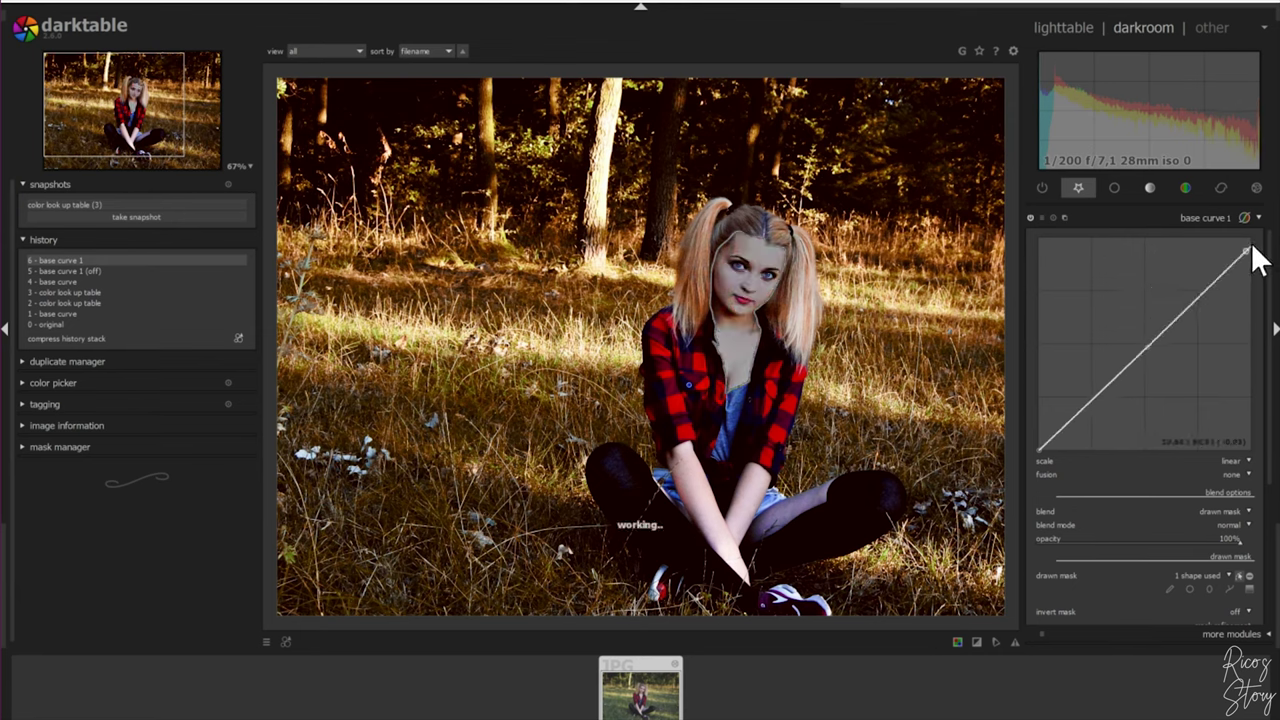
pyautogui.click(1052, 218)
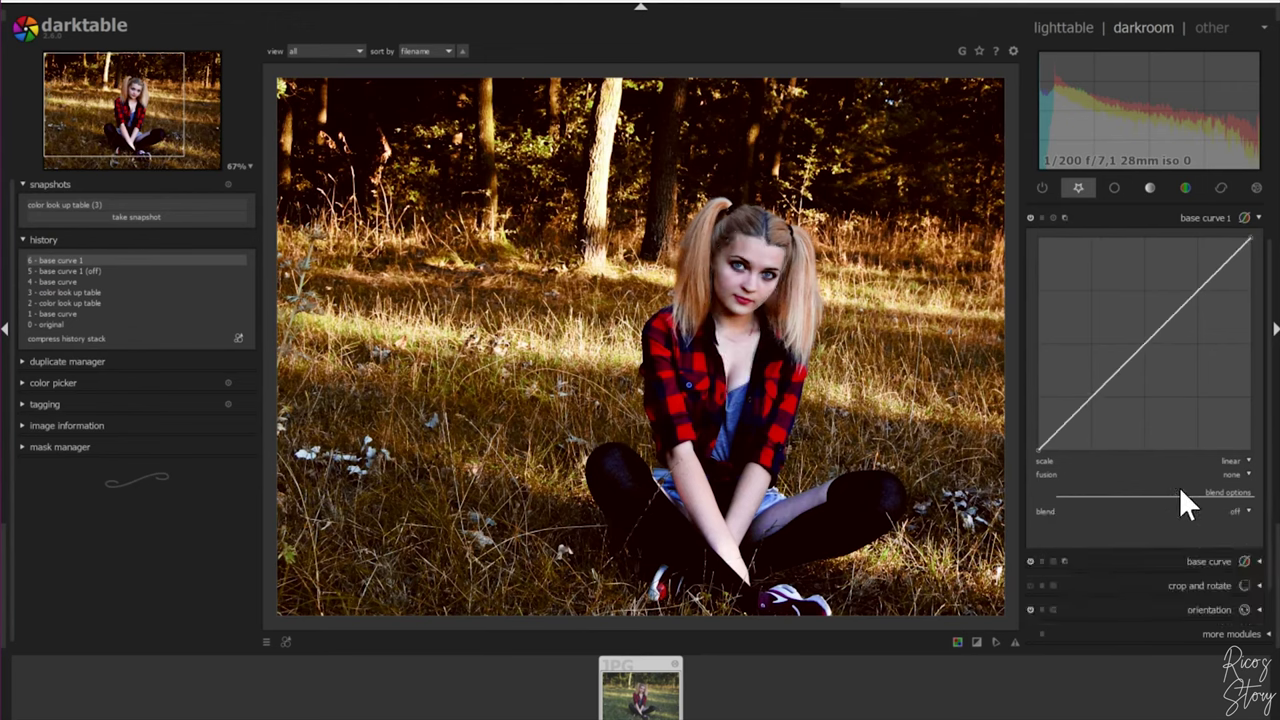